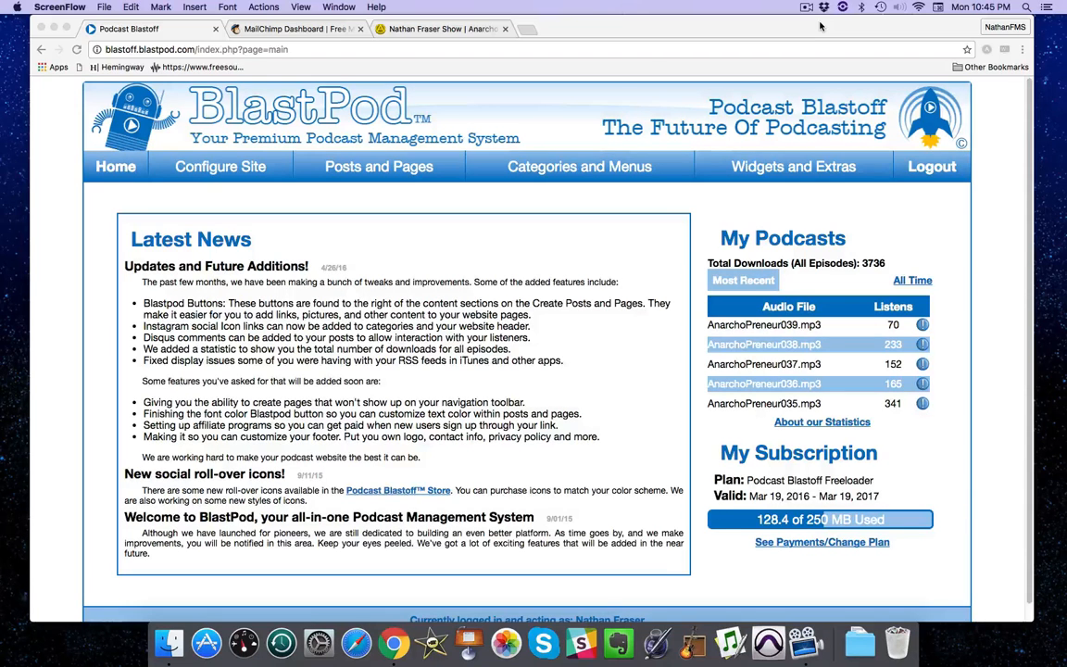
In MailChimp, go from Lists to the Newsletter list's Signup forms page.
{"action": "left_click", "coordinate": [296, 29]}
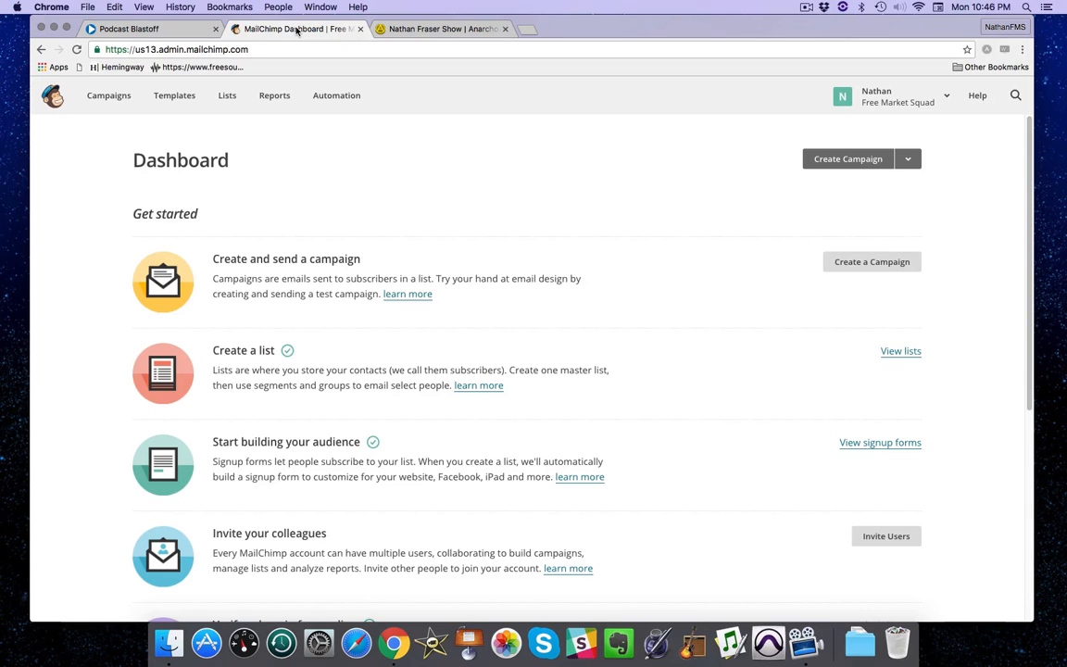
{"action": "left_click", "coordinate": [227, 97]}
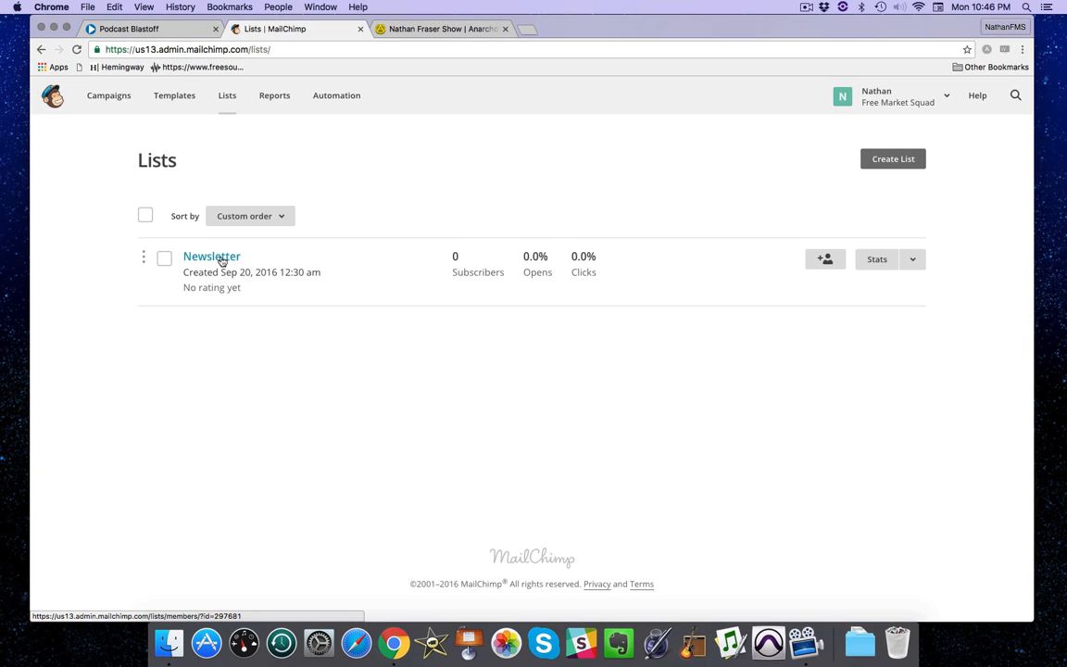
{"action": "left_click", "coordinate": [212, 256]}
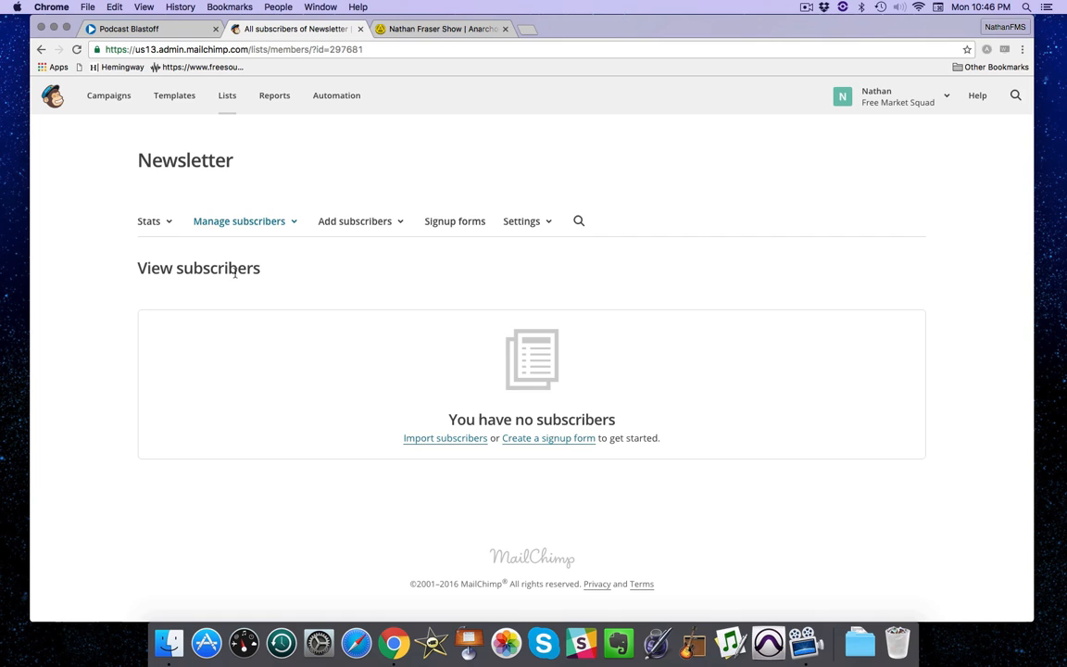
{"action": "left_click", "coordinate": [441, 225]}
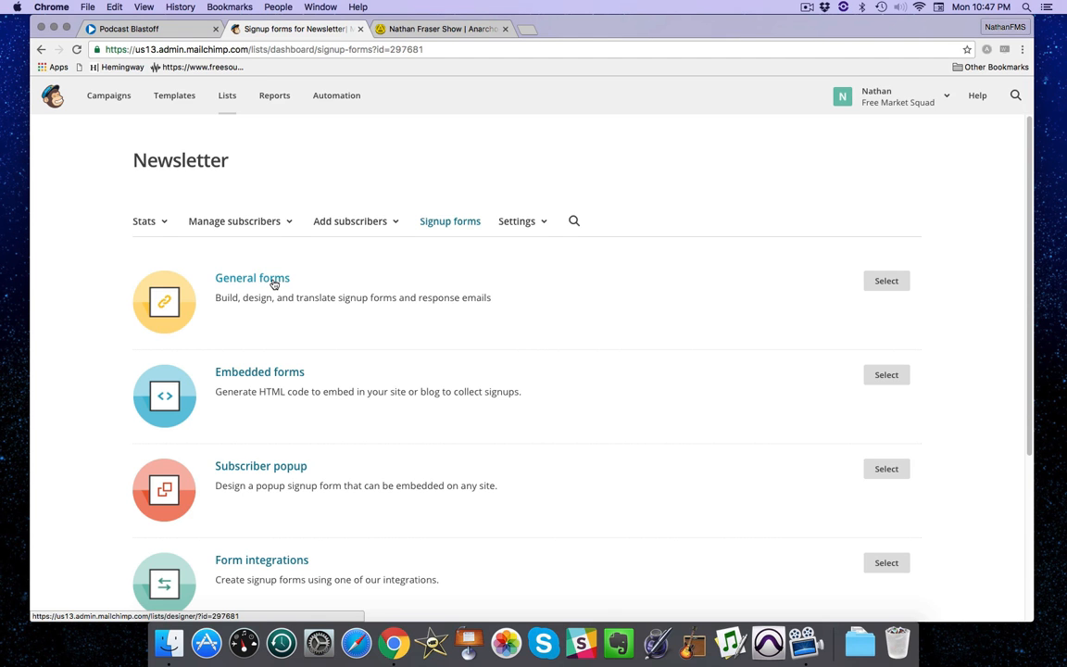
Check the general form's Email Address and First Name fields, then return to Signup forms.
{"action": "left_click", "coordinate": [274, 283]}
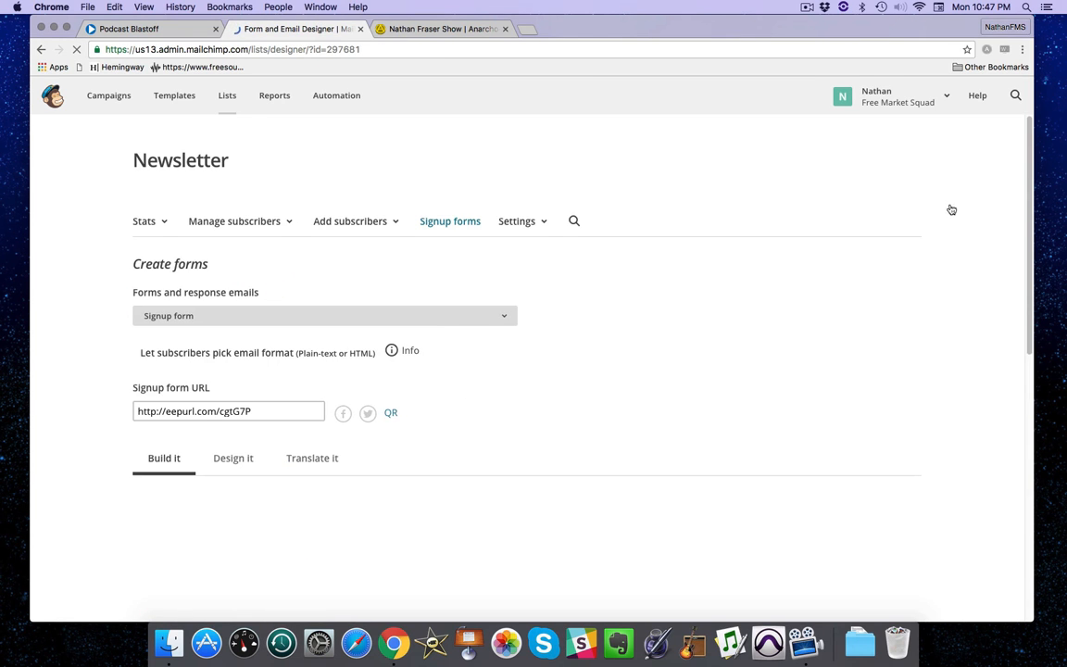
{"action": "left_click_drag", "start_coordinate": [1028, 126], "coordinate": [1029, 260]}
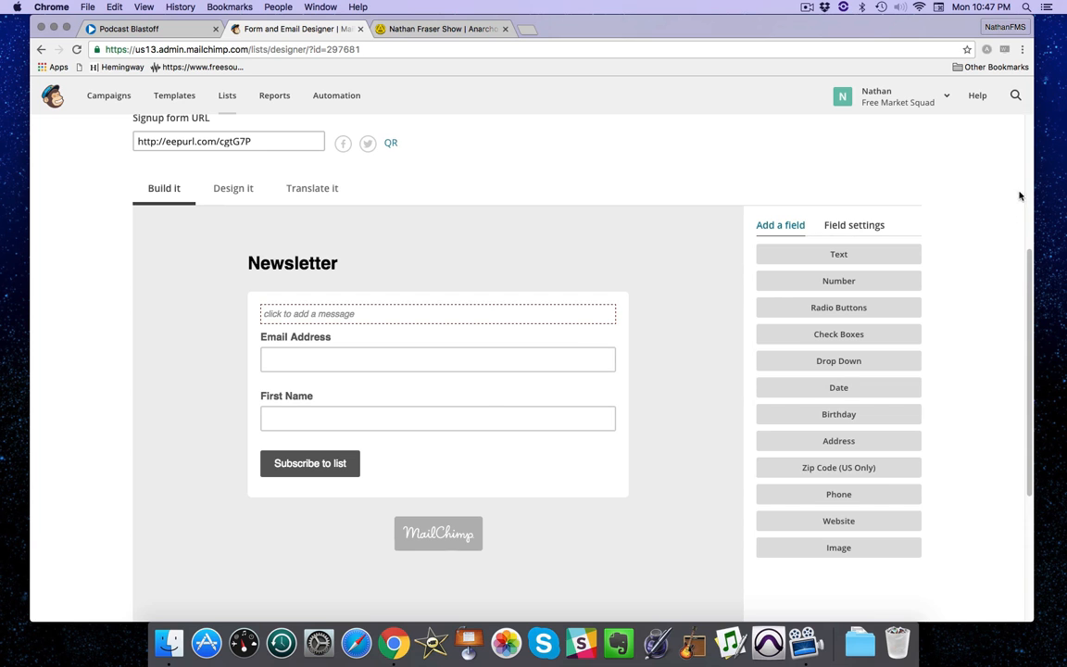
{"action": "scroll", "coordinate": [1026, 182], "scroll_direction": "up", "scroll_amount": 5}
{"action": "scroll", "coordinate": [1024, 260], "scroll_direction": "down", "scroll_amount": 5}
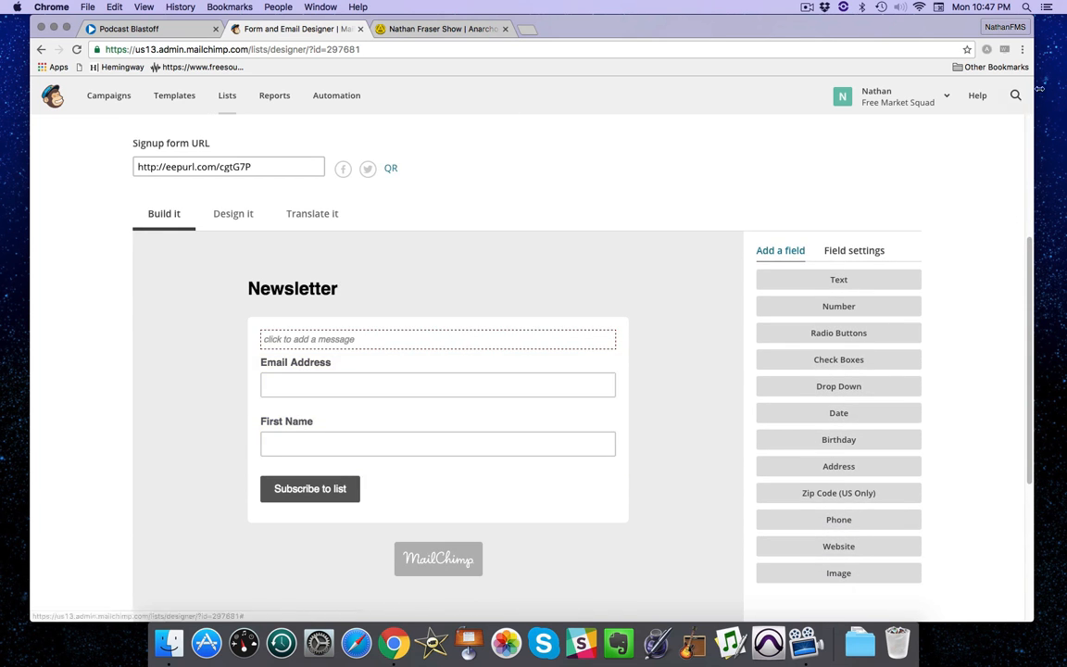
{"action": "scroll", "coordinate": [1032, 116], "scroll_direction": "up", "scroll_amount": 3}
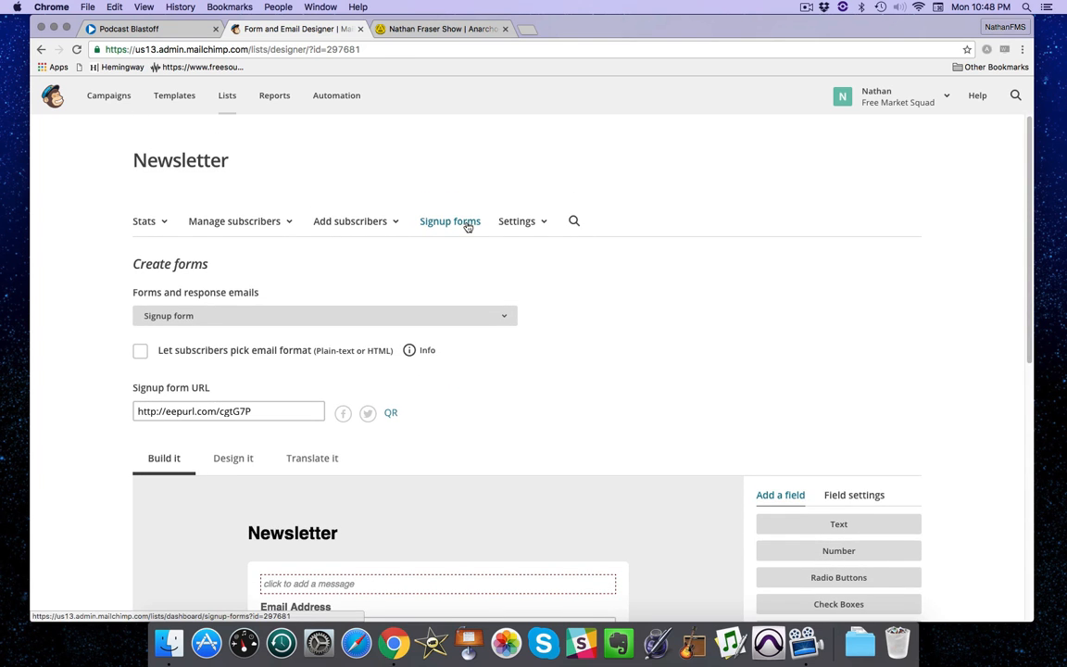
{"action": "left_click", "coordinate": [451, 222]}
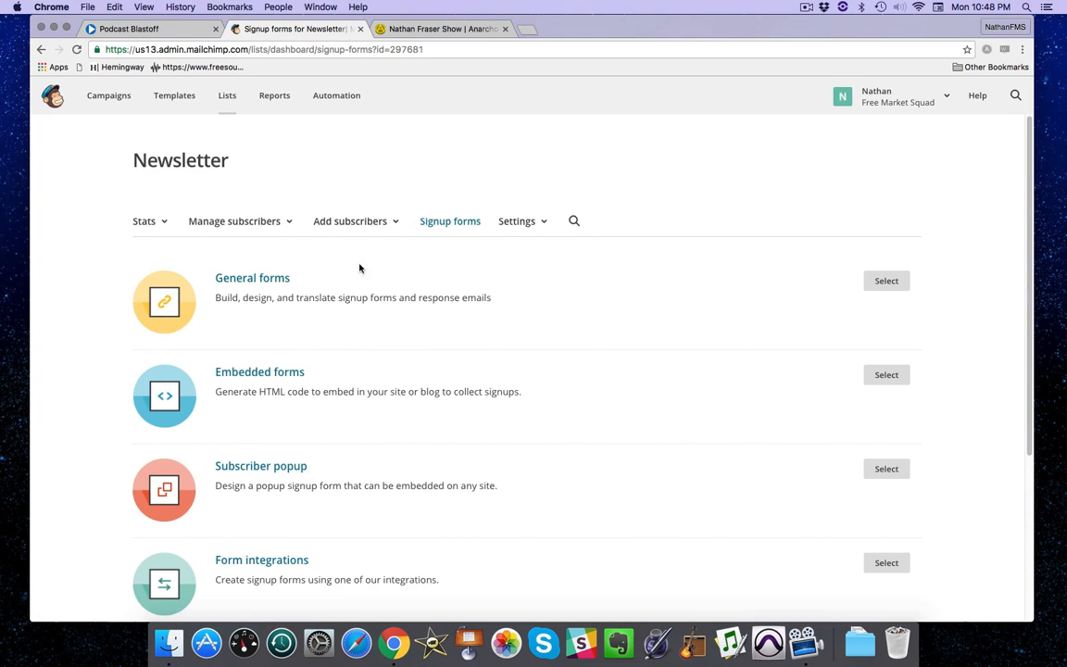
Copy the Newsletter list's embedded-form code and go back to the BlastPod dashboard.
{"action": "left_click", "coordinate": [244, 374]}
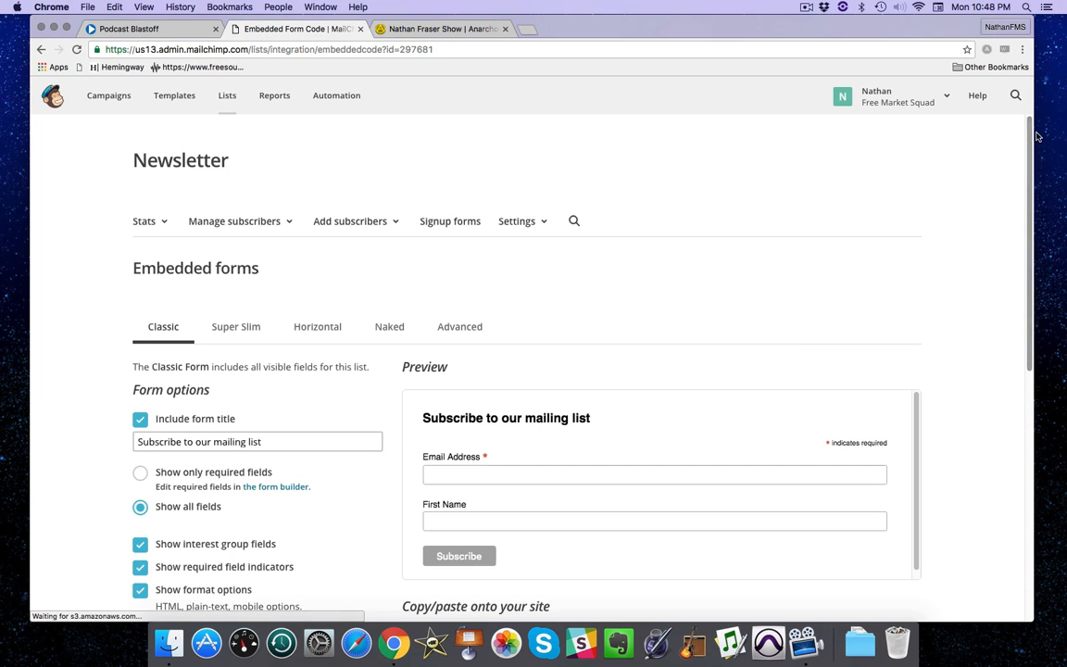
{"action": "scroll", "coordinate": [1025, 246], "scroll_direction": "down", "scroll_amount": 5}
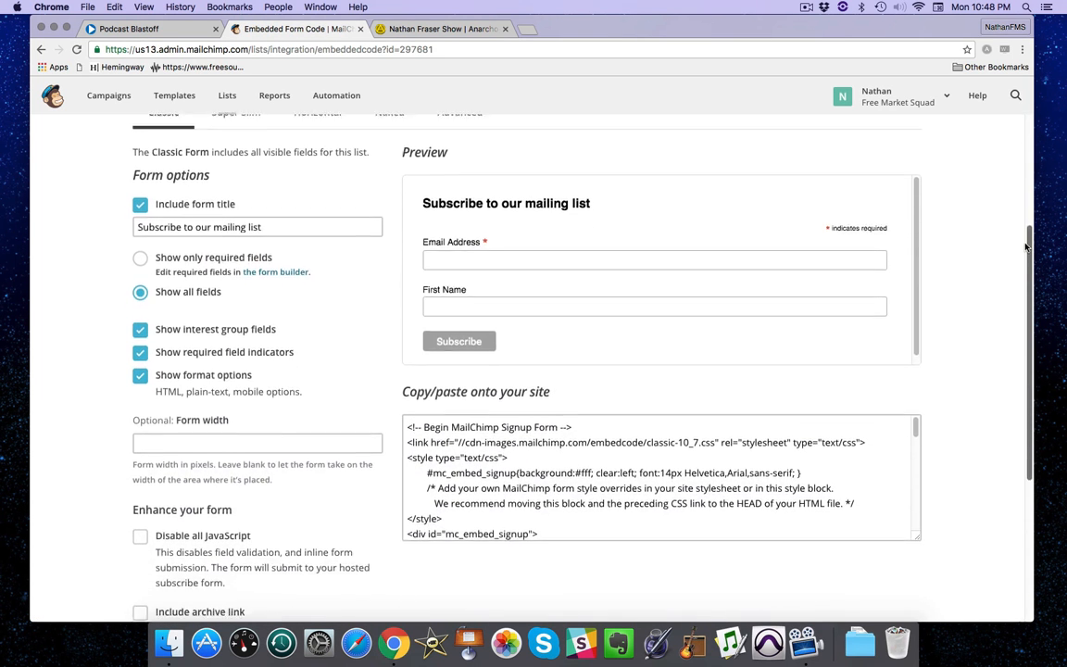
{"action": "left_click_drag", "start_coordinate": [1025, 246], "coordinate": [1027, 300]}
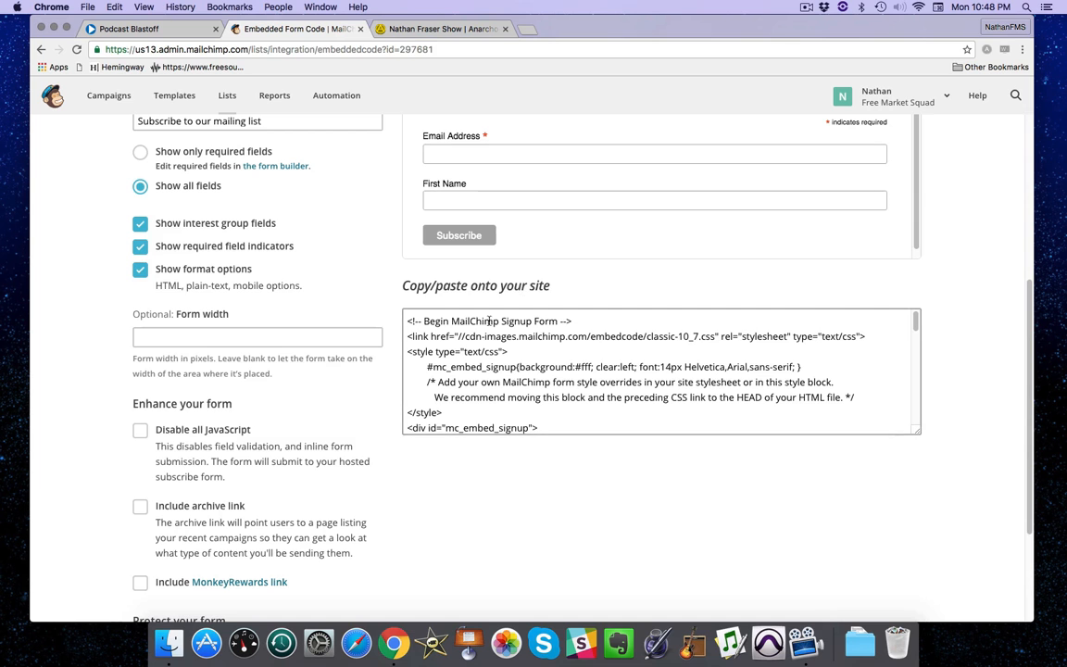
{"action": "left_click_drag", "start_coordinate": [406, 319], "coordinate": [559, 447]}
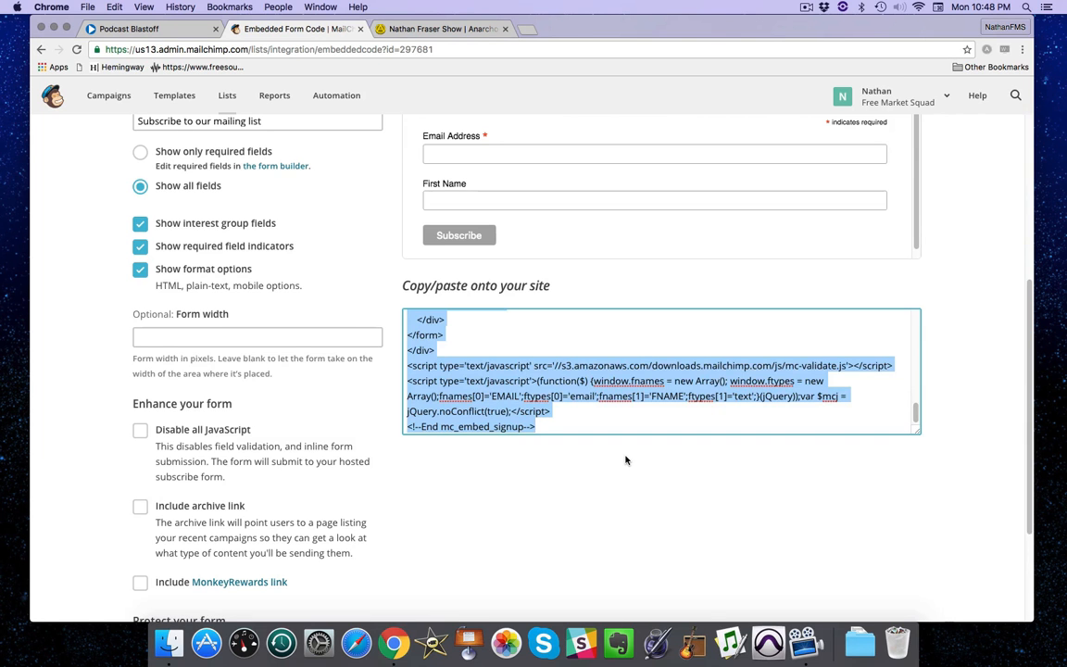
{"action": "left_click", "coordinate": [155, 30]}
{"action": "mouse_move", "coordinate": [802, 166]}
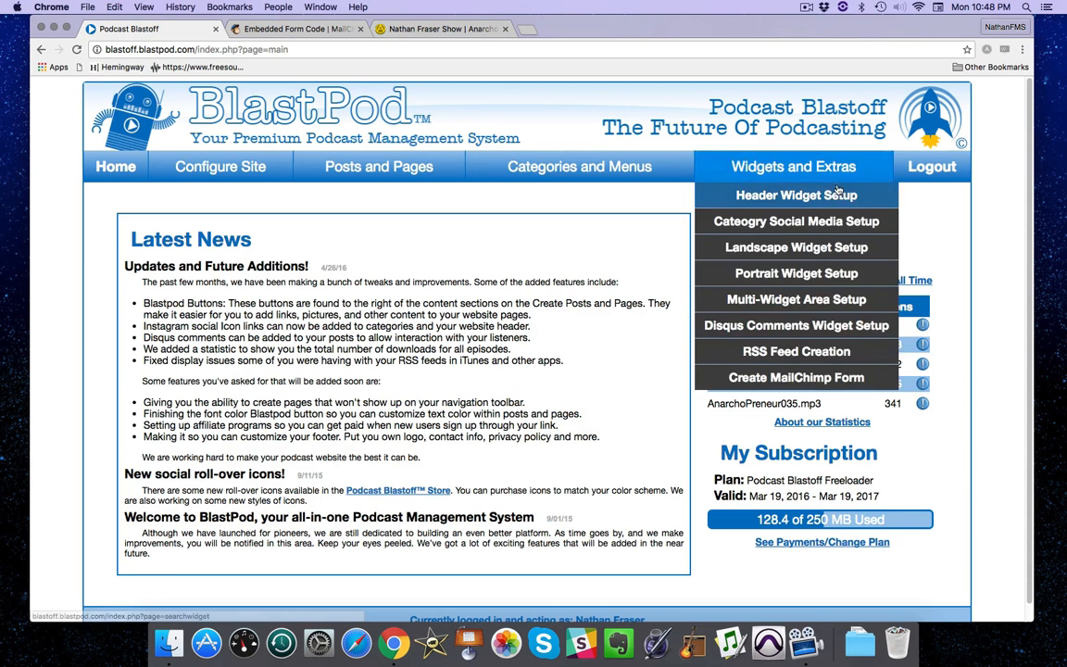
Create a MailChimp form named 'Newsletter' and paste the embed code into its code box.
{"action": "left_click", "coordinate": [811, 379]}
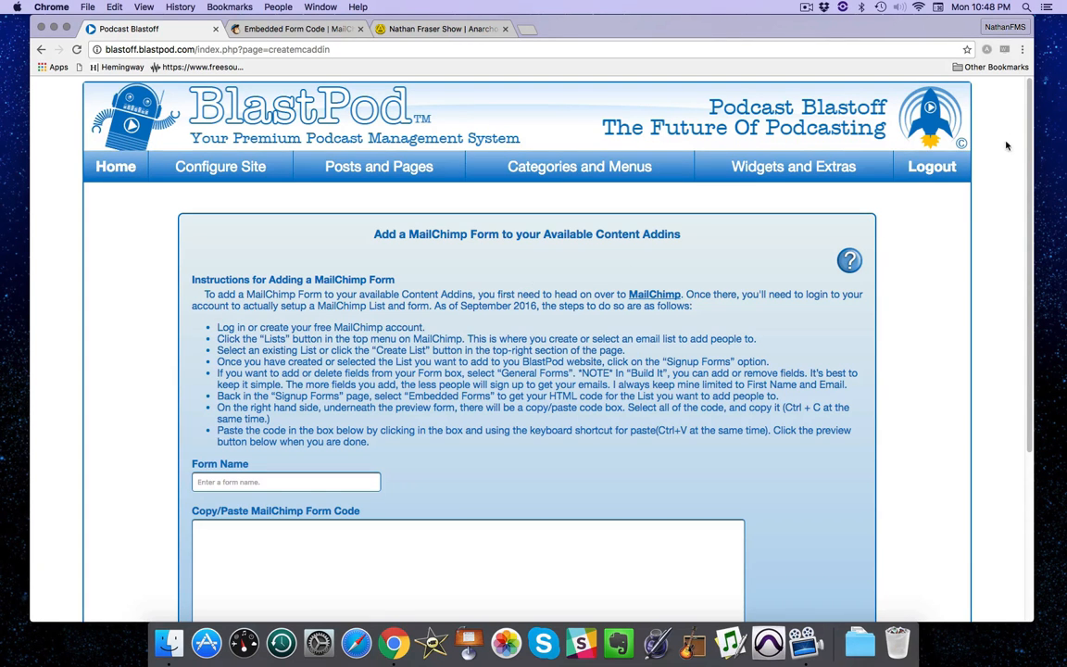
{"action": "scroll", "coordinate": [1028, 117], "scroll_direction": "down", "scroll_amount": 3}
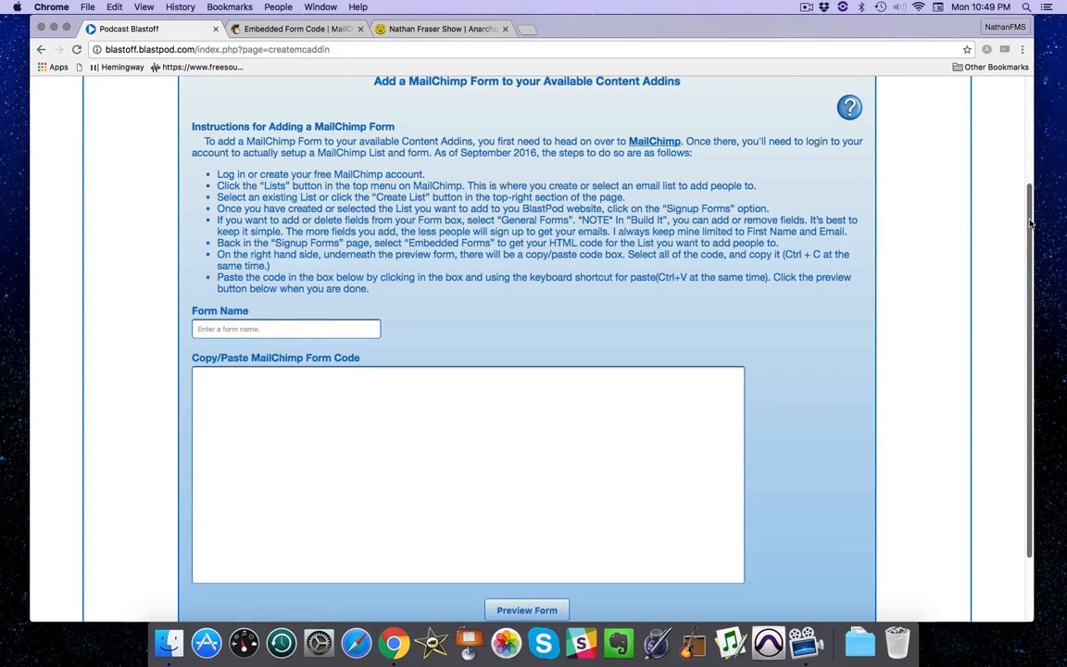
{"action": "left_click", "coordinate": [241, 329]}
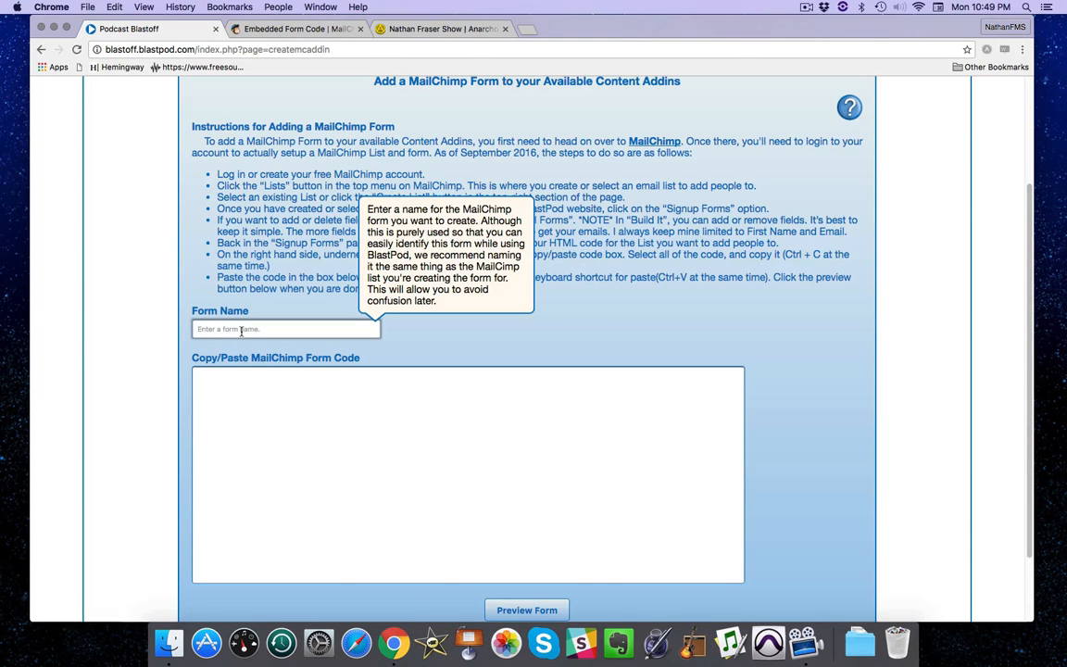
{"action": "type", "text": "Newsletter"}
{"action": "left_click", "coordinate": [226, 398]}
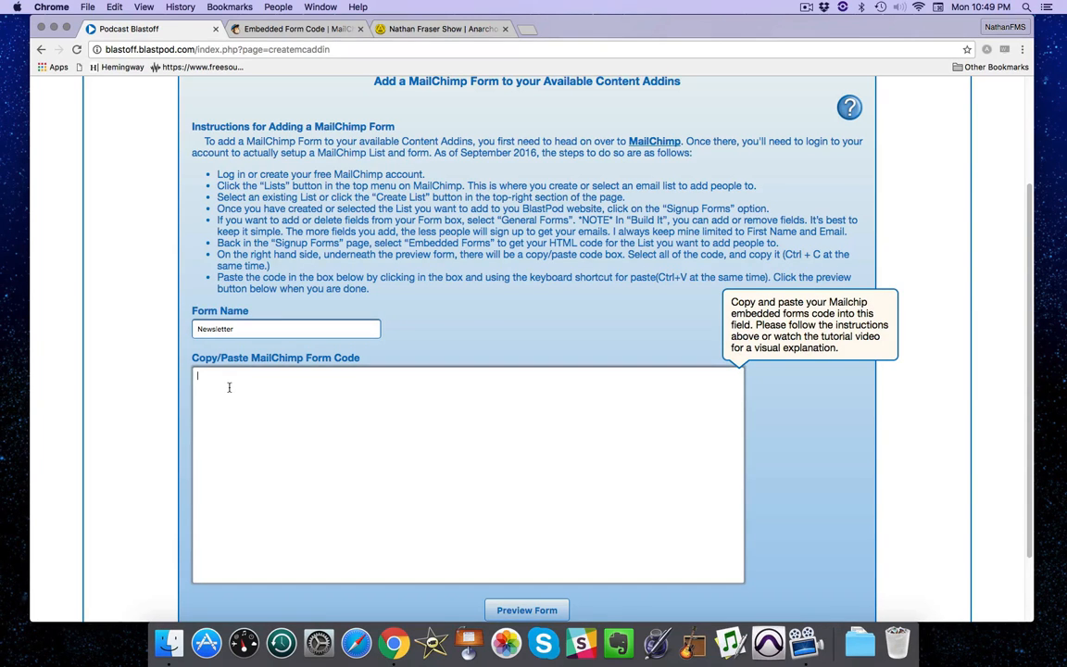
{"action": "right_click", "coordinate": [230, 391]}
{"action": "left_click", "coordinate": [248, 448]}
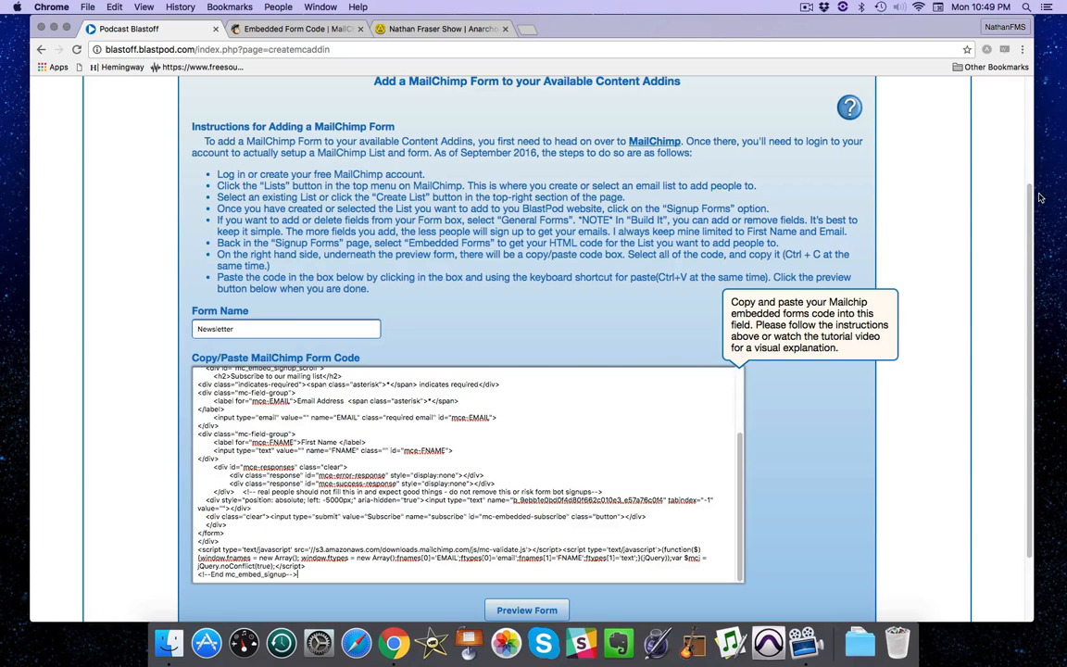
{"action": "scroll", "coordinate": [1029, 197], "scroll_direction": "down", "scroll_amount": 5}
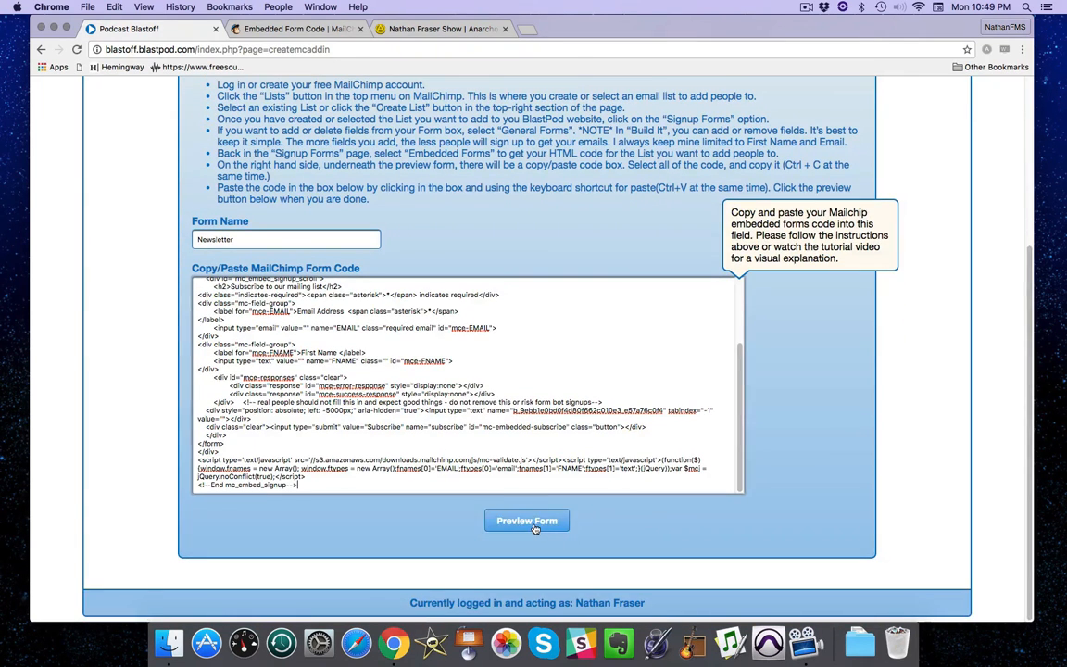
Preview the Newsletter form, then create it as a MailChimp content add-in.
{"action": "left_click", "coordinate": [511, 474]}
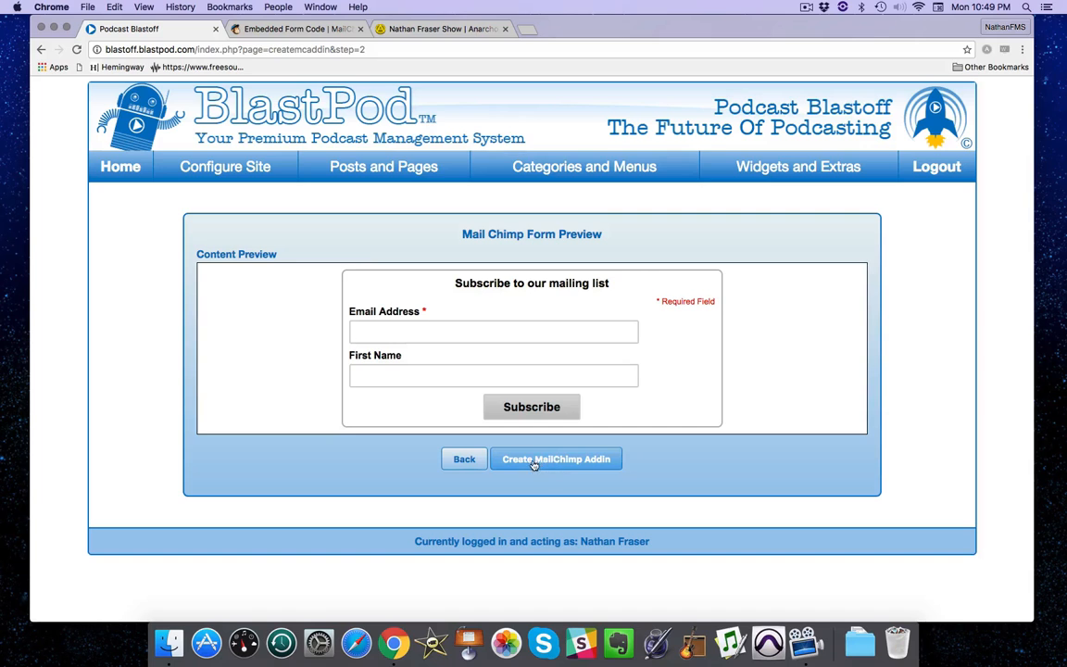
{"action": "left_click", "coordinate": [596, 460]}
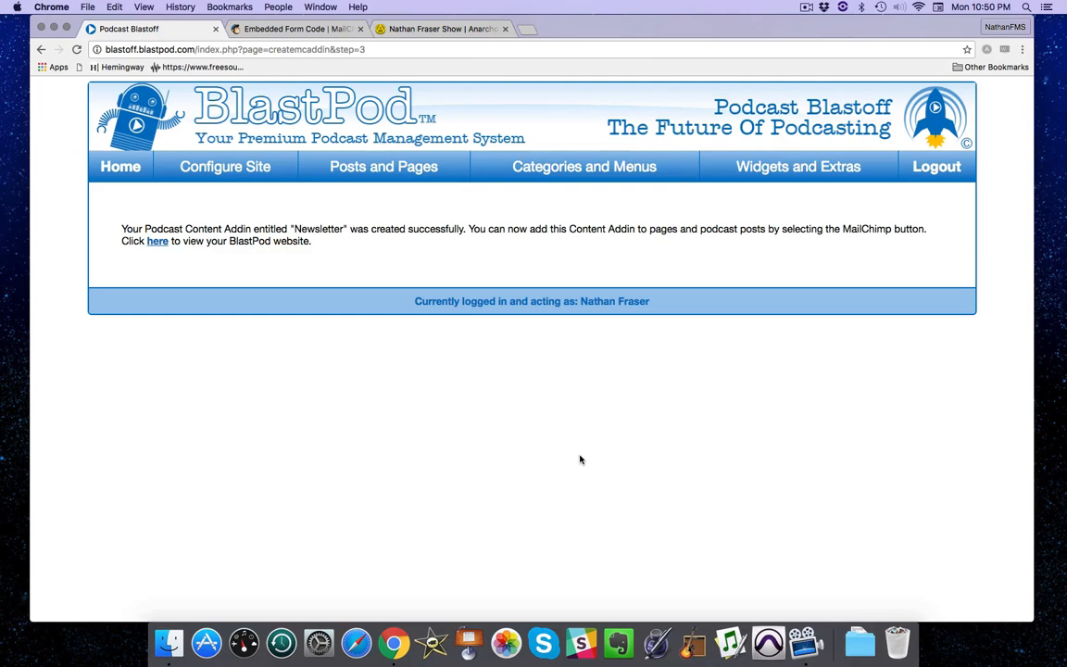
{"action": "mouse_move", "coordinate": [390, 166]}
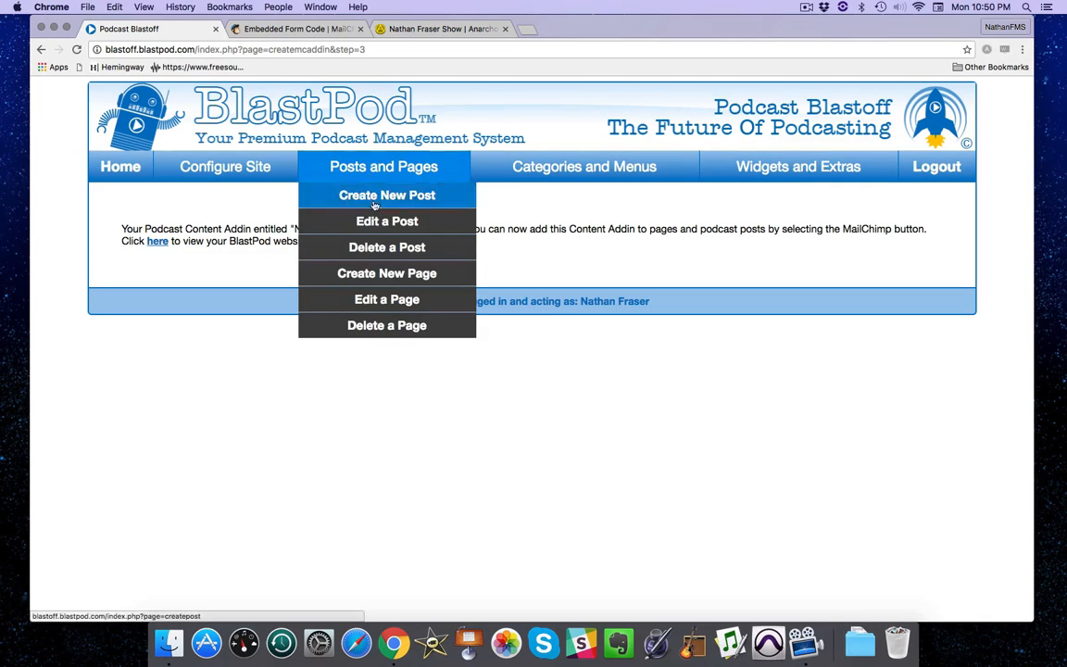
Start a new page titled 'Join My Newsletter' with link 'join' and paste the newsletter description.
{"action": "left_click", "coordinate": [386, 274]}
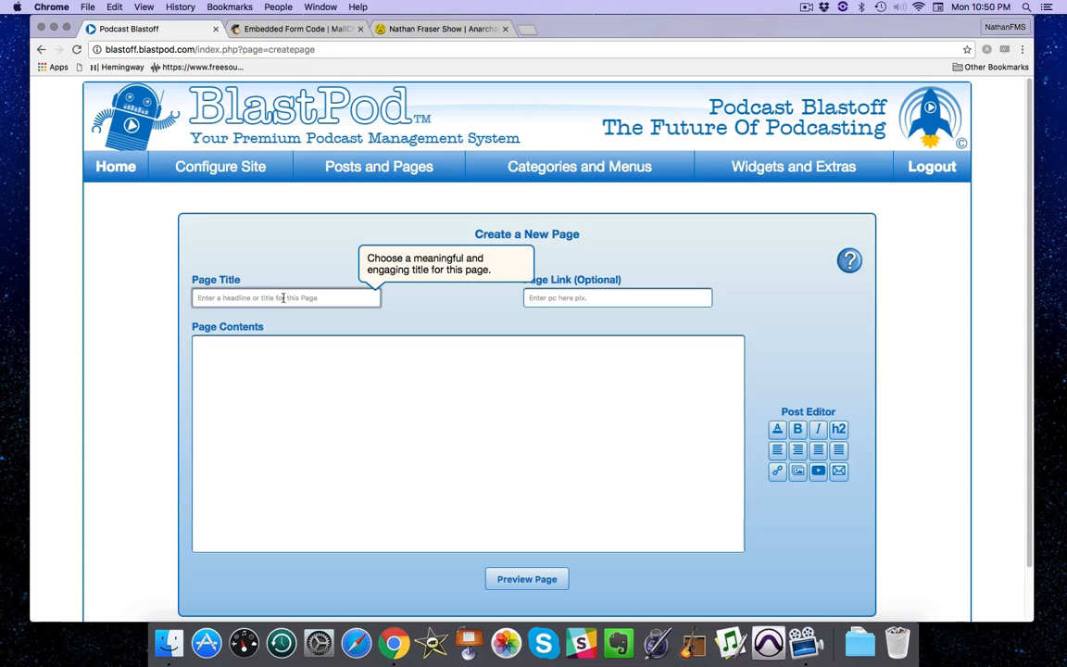
{"action": "type", "text": "Join My Newsletter"}
{"action": "left_click", "coordinate": [548, 298]}
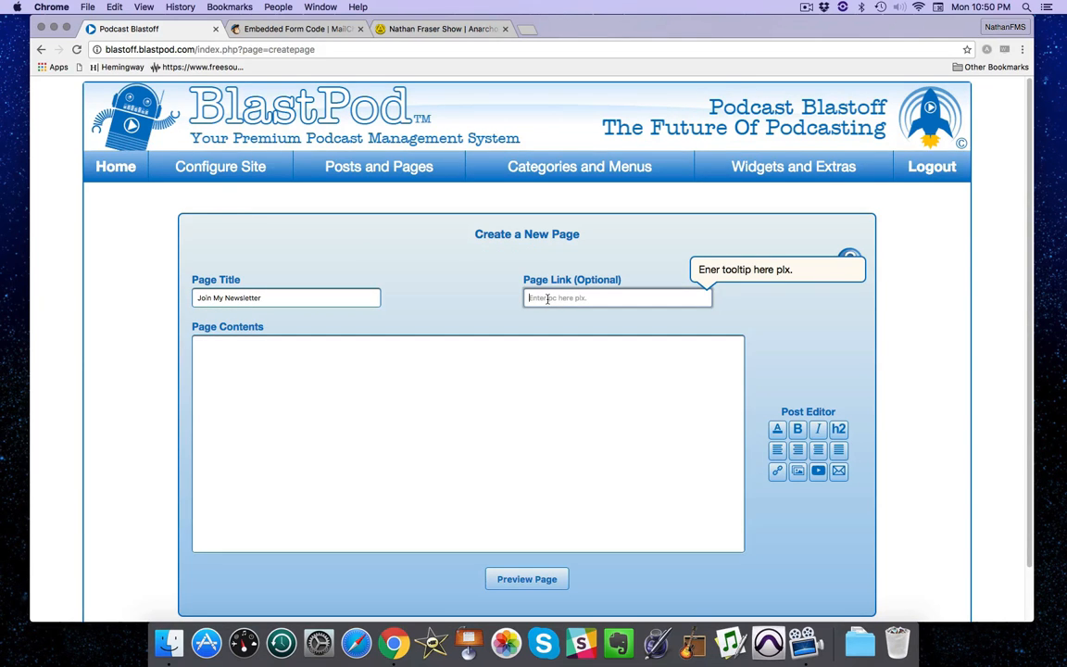
{"action": "type", "text": "join"}
{"action": "left_click", "coordinate": [350, 376]}
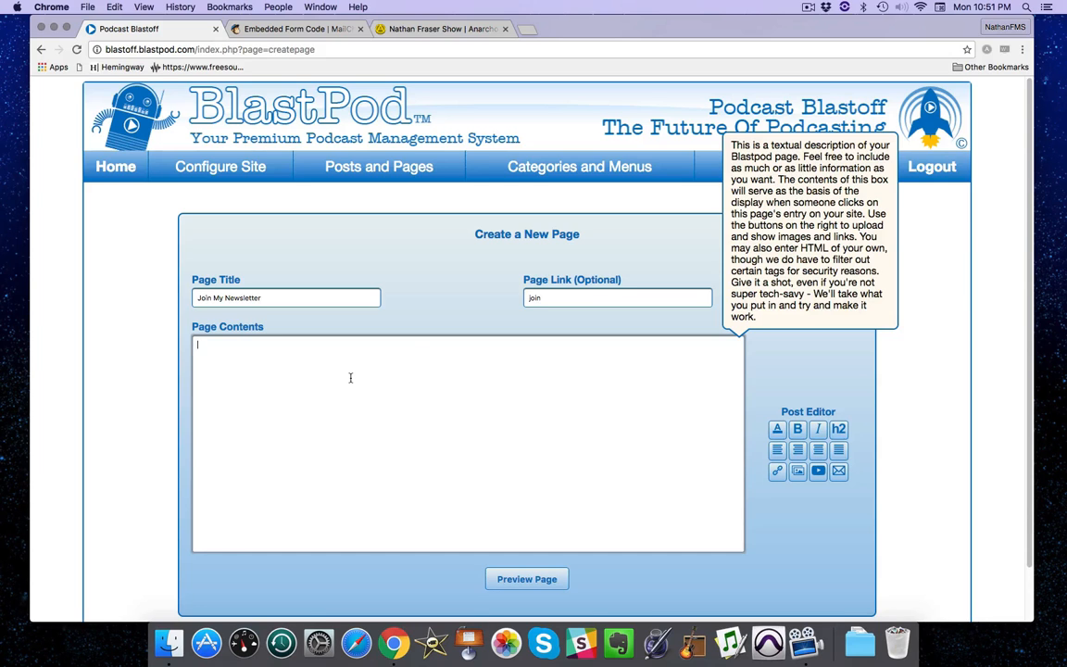
{"action": "type", "text": "Get weekly updates from Nathan in this super awesome newsletter."}
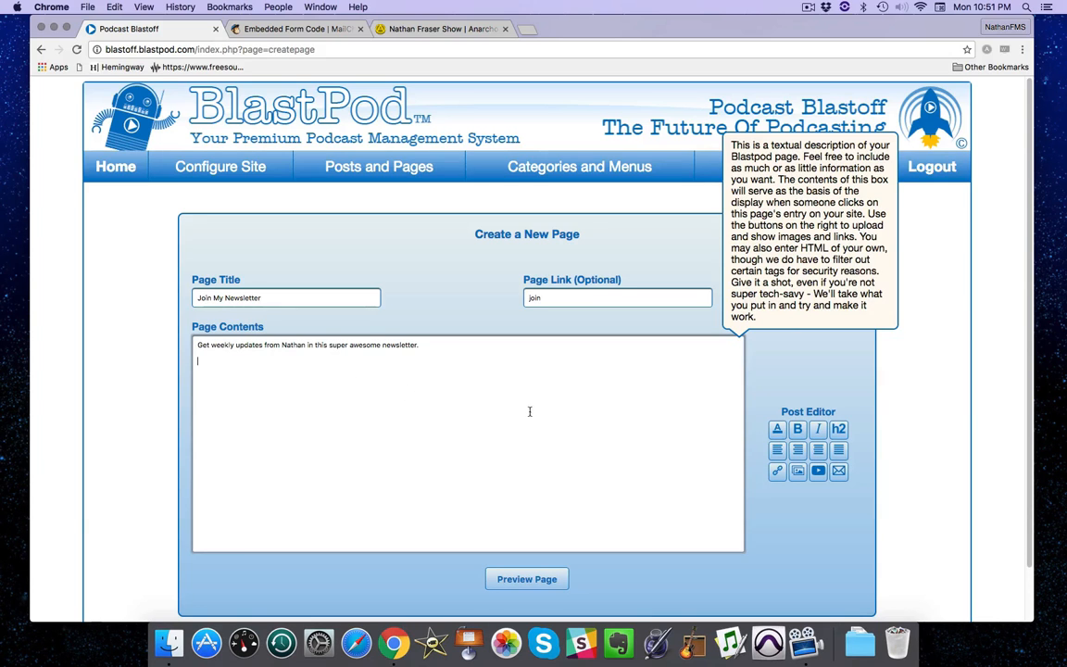
Choose the Newsletter MailChimp form to insert into the page.
{"action": "left_click", "coordinate": [838, 472]}
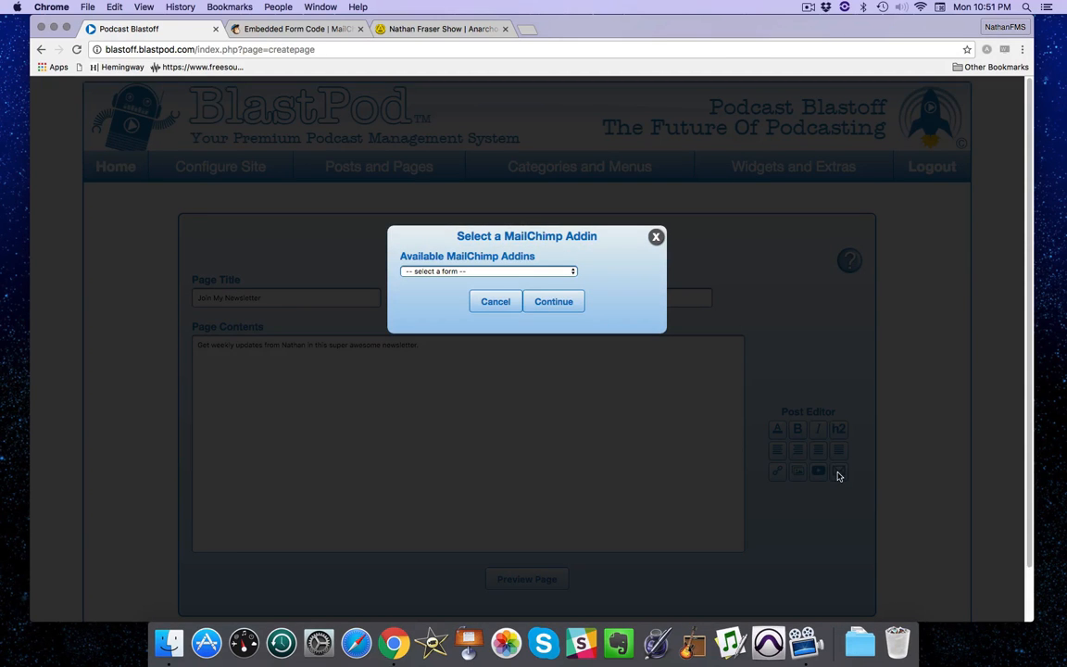
{"action": "left_click", "coordinate": [435, 271]}
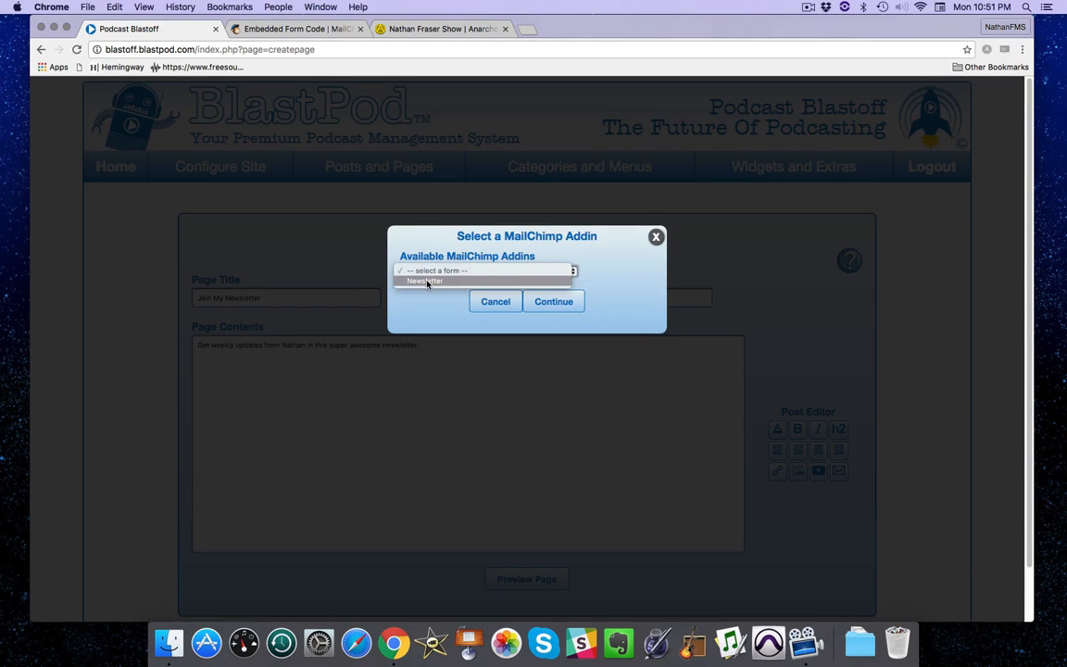
{"action": "left_click", "coordinate": [427, 281]}
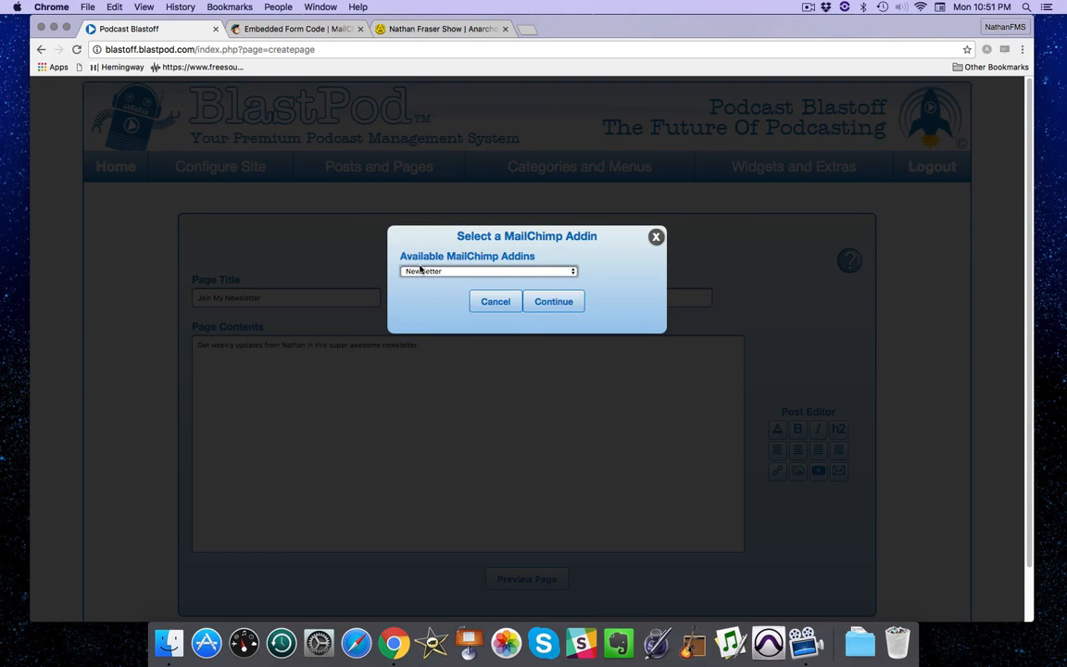
Insert the Newsletter form shortcode, preview and publish the page, and switch to the live site.
{"action": "left_click", "coordinate": [557, 304]}
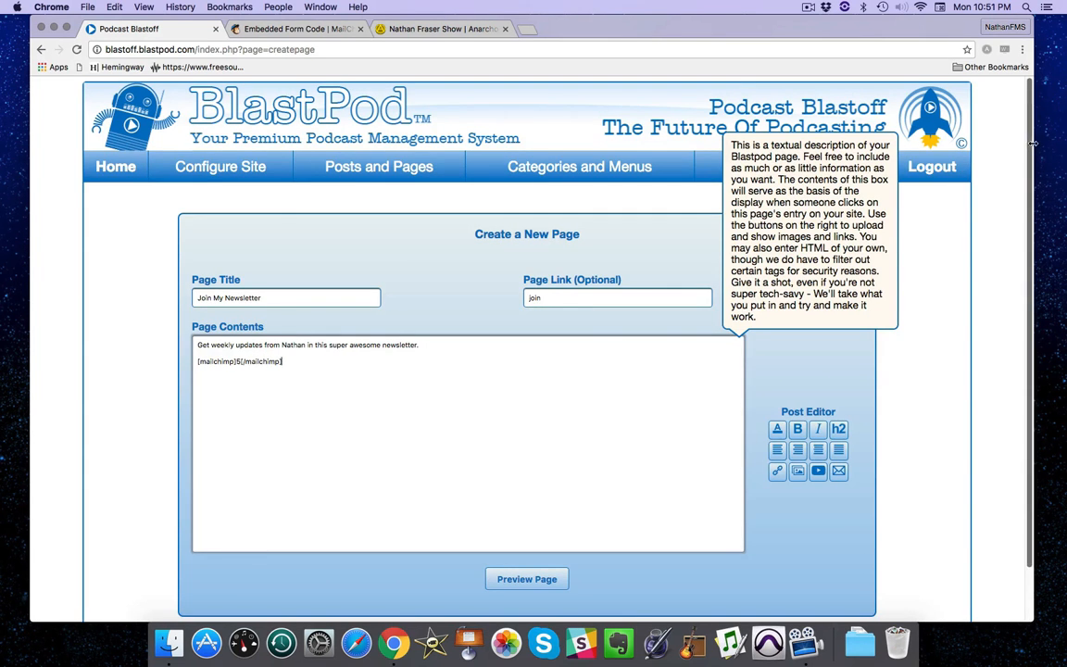
{"action": "scroll", "coordinate": [139, 291], "scroll_direction": "down", "scroll_amount": 2}
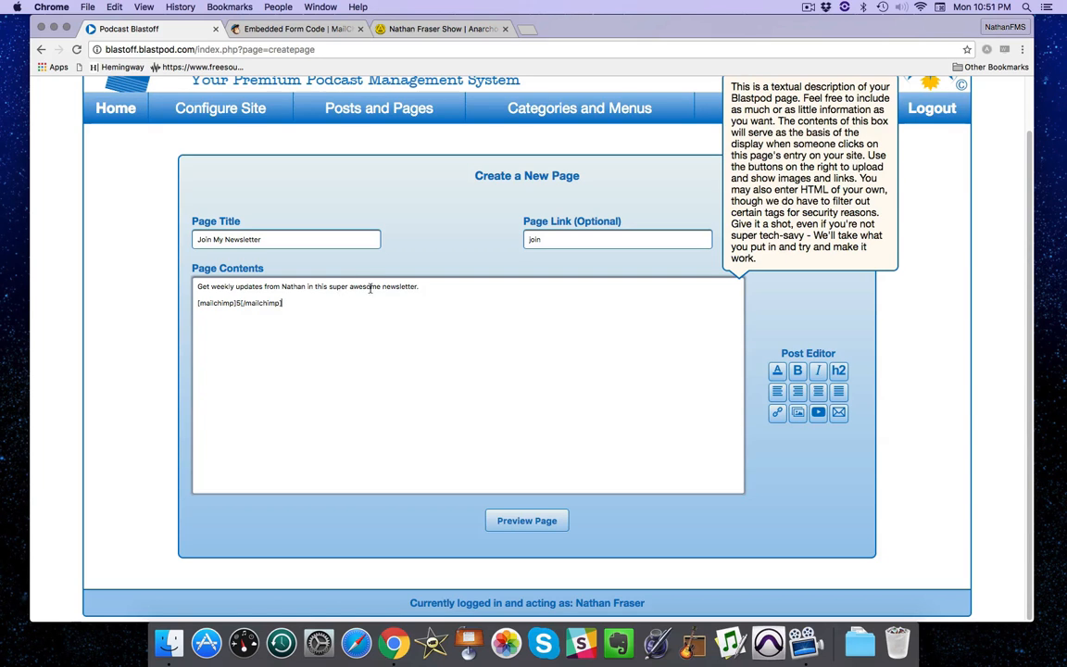
{"action": "left_click", "coordinate": [538, 521]}
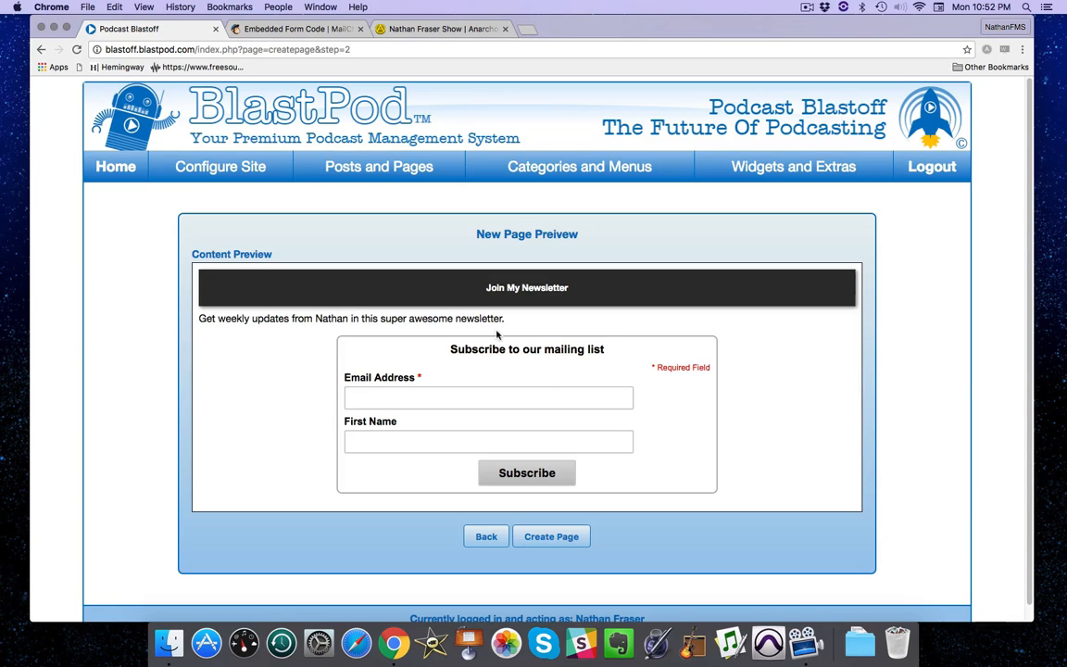
{"action": "left_click", "coordinate": [546, 537]}
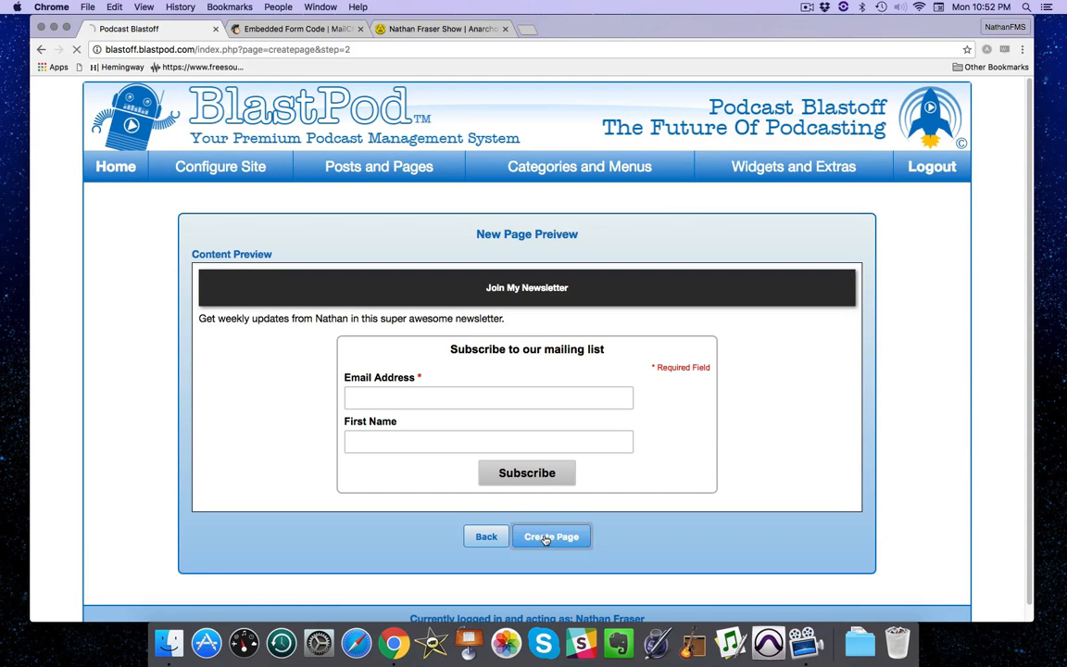
{"action": "key", "text": "super+3"}
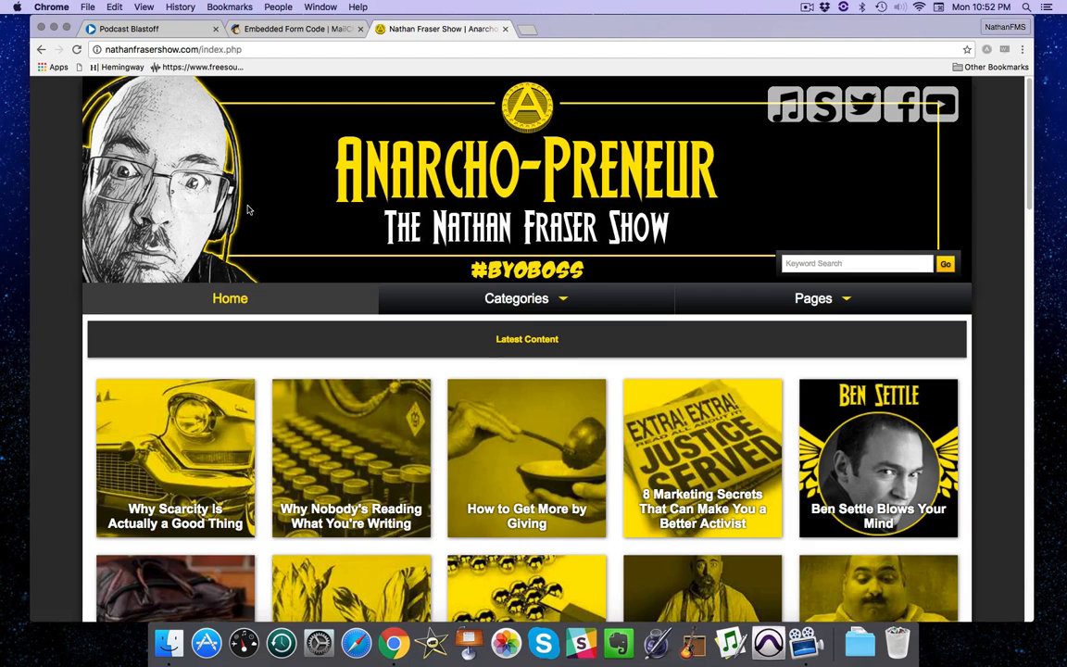
Open Join My Newsletter from the Pages menu and try the Email Address and First Name fields.
{"action": "left_click", "coordinate": [834, 303]}
{"action": "left_click", "coordinate": [786, 456]}
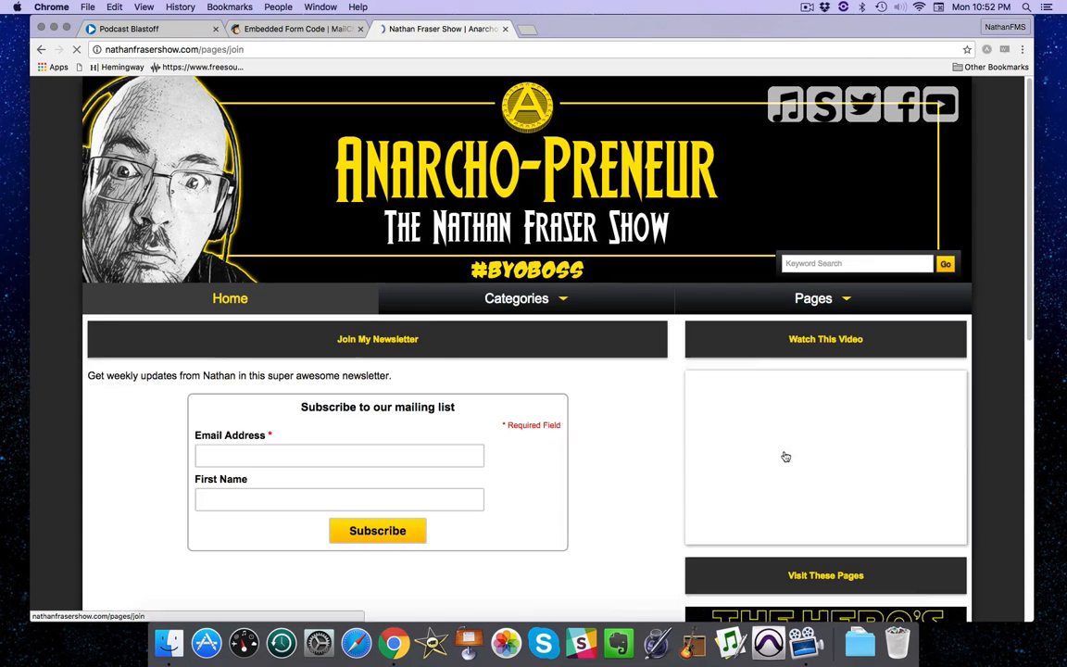
{"action": "left_click_drag", "start_coordinate": [1029, 103], "coordinate": [1029, 135]}
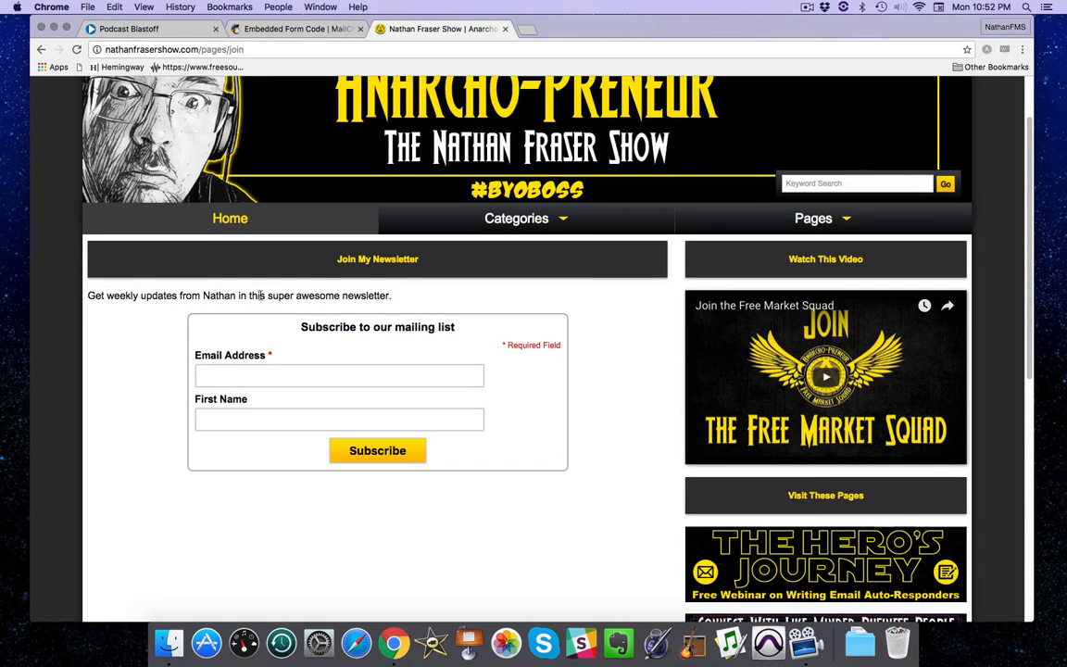
{"action": "left_click", "coordinate": [229, 372]}
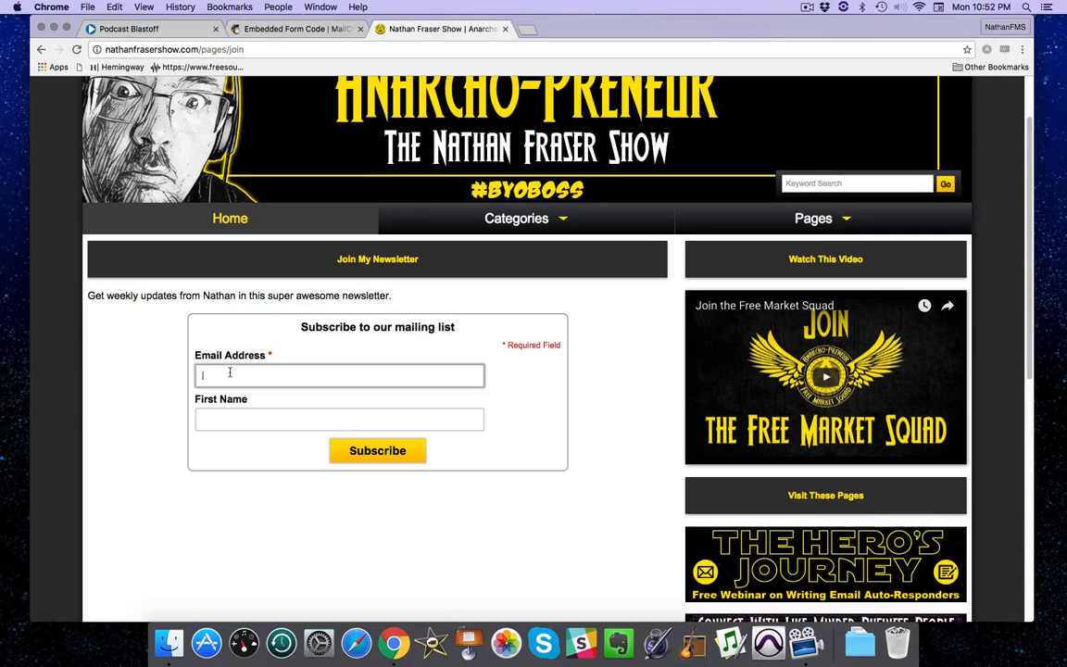
{"action": "left_click", "coordinate": [218, 422]}
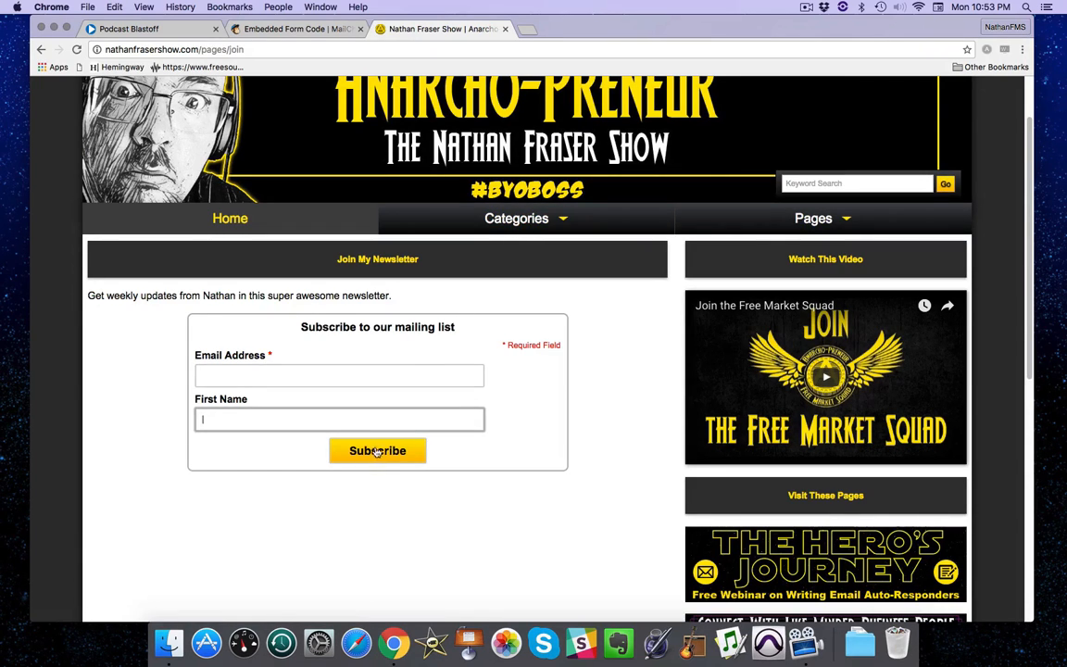
Change the site colour scheme from Bumble Bee to Secret of the Ooze and save.
{"action": "left_click", "coordinate": [136, 29]}
{"action": "mouse_move", "coordinate": [222, 171]}
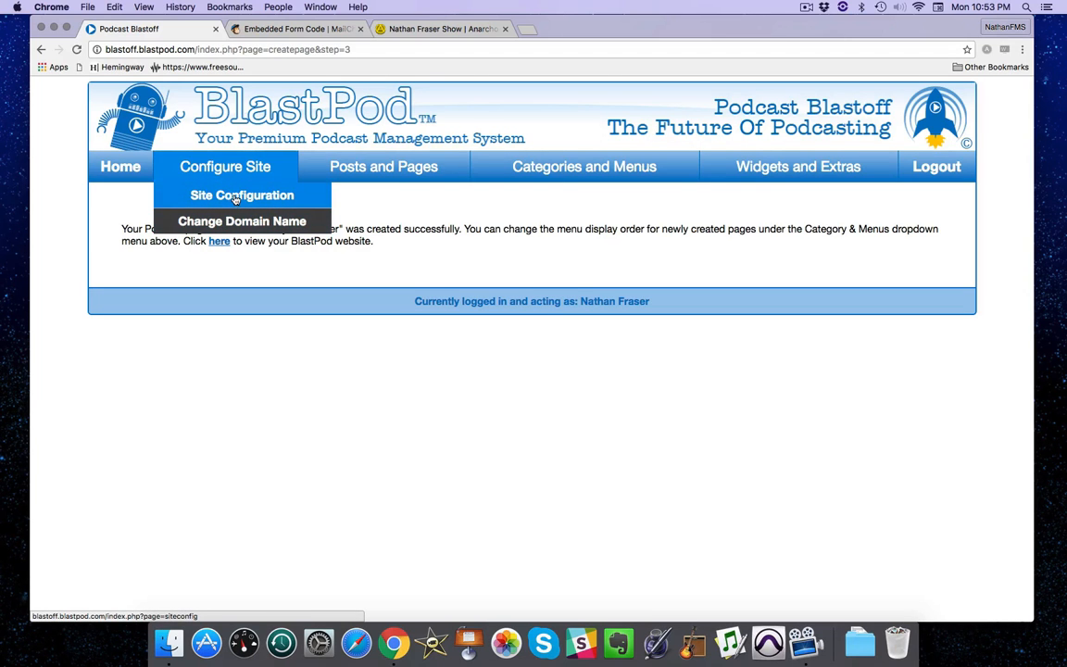
{"action": "left_click", "coordinate": [231, 206]}
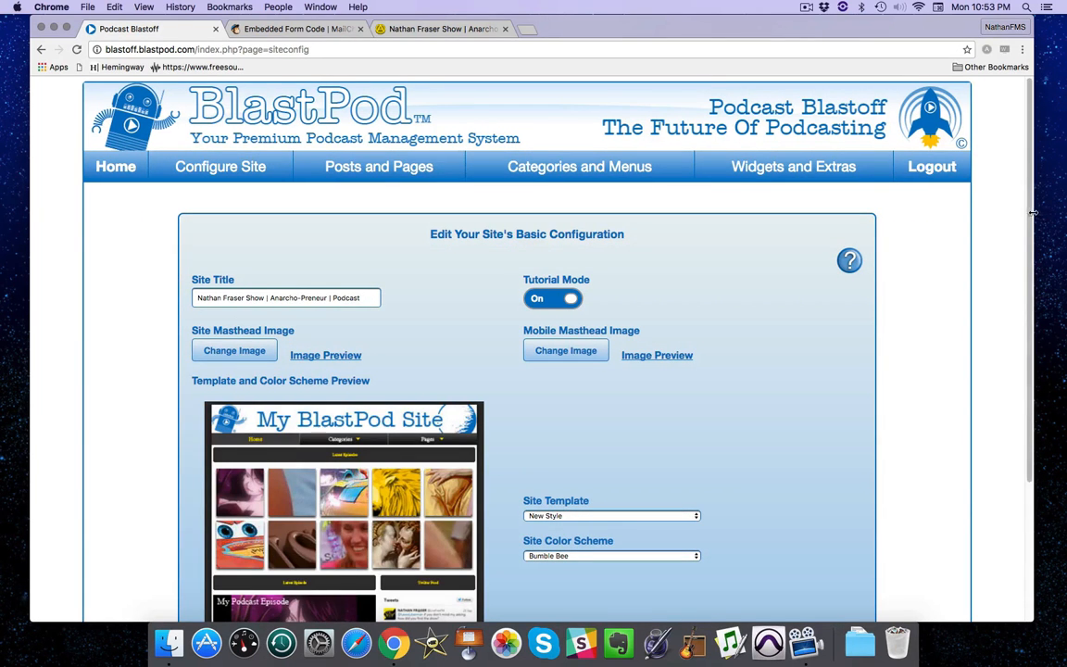
{"action": "left_click_drag", "start_coordinate": [1031, 212], "coordinate": [1029, 222]}
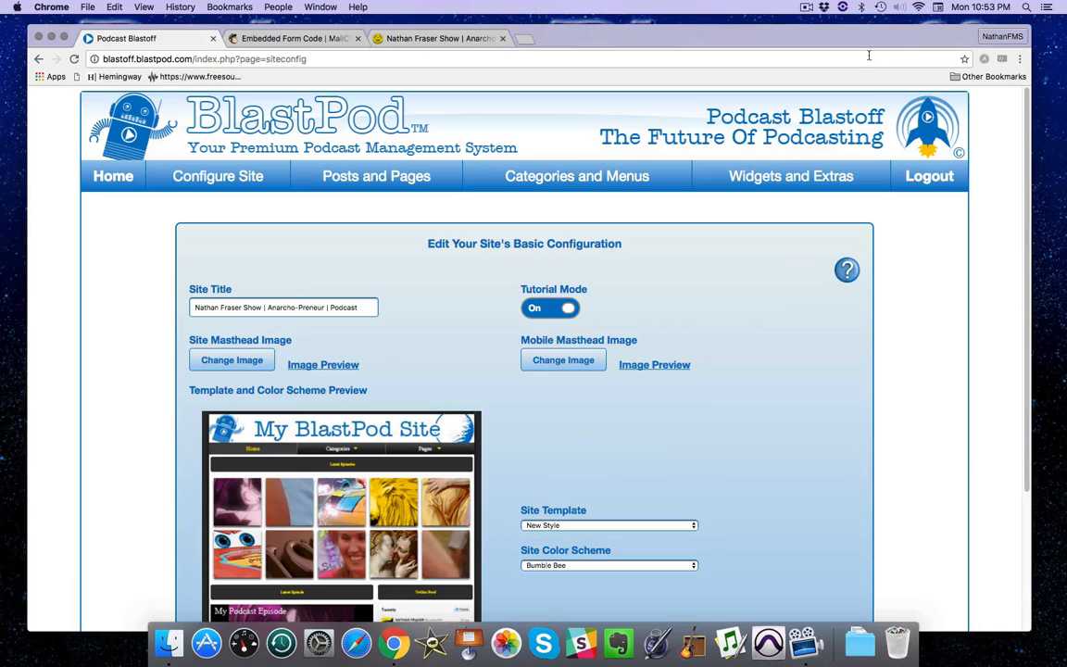
{"action": "scroll", "coordinate": [538, 370], "scroll_direction": "down", "scroll_amount": 4}
{"action": "left_click", "coordinate": [542, 370]}
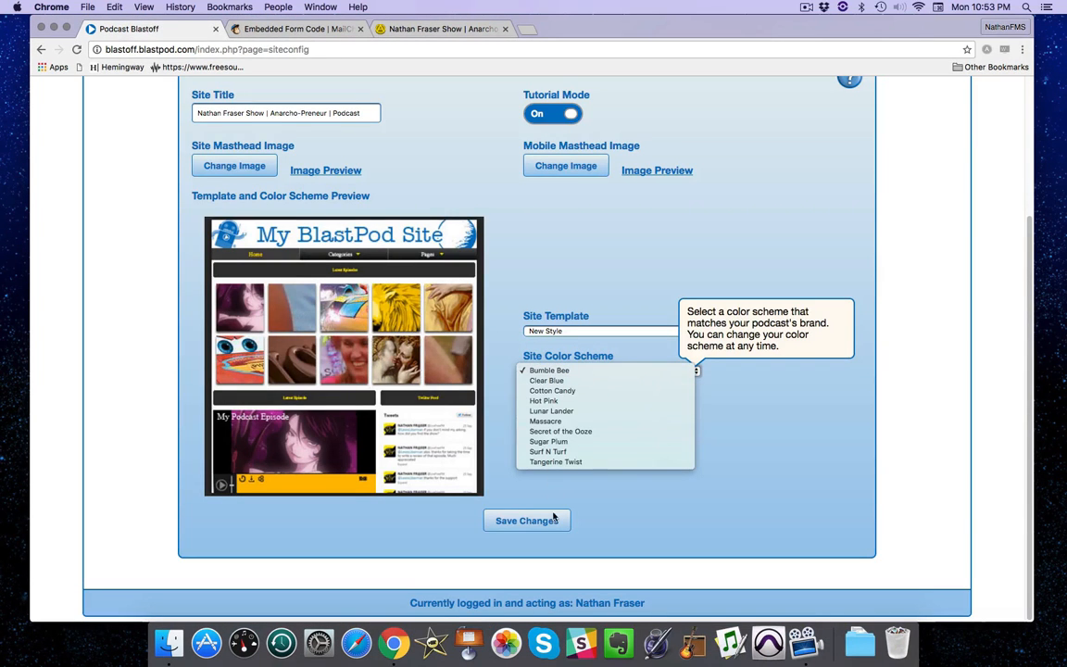
{"action": "left_click", "coordinate": [556, 430]}
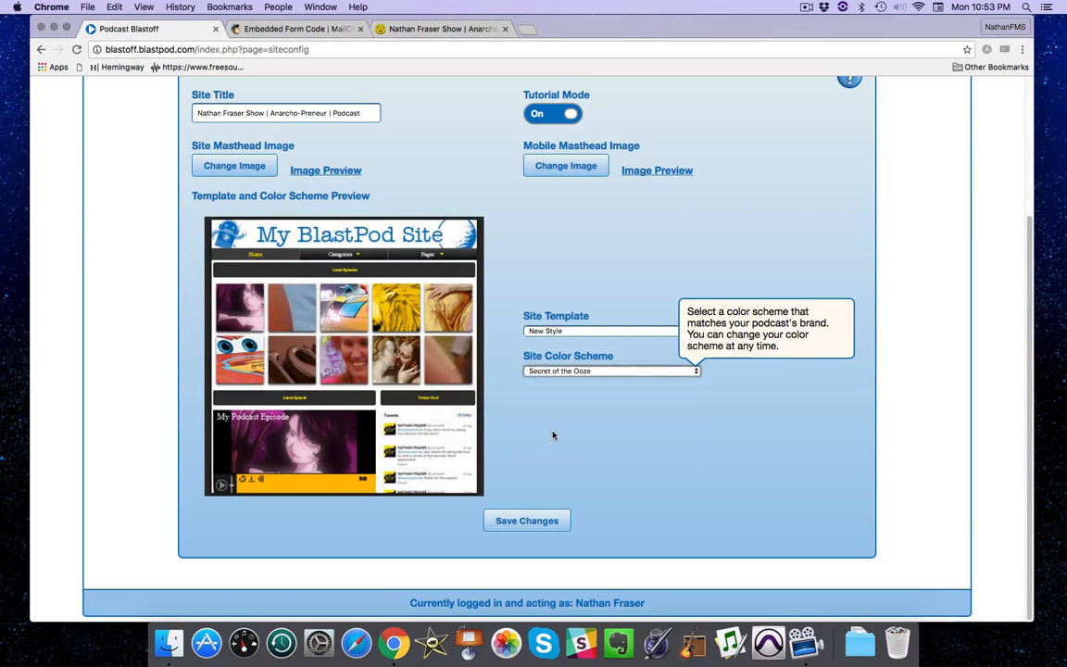
{"action": "left_click", "coordinate": [519, 522]}
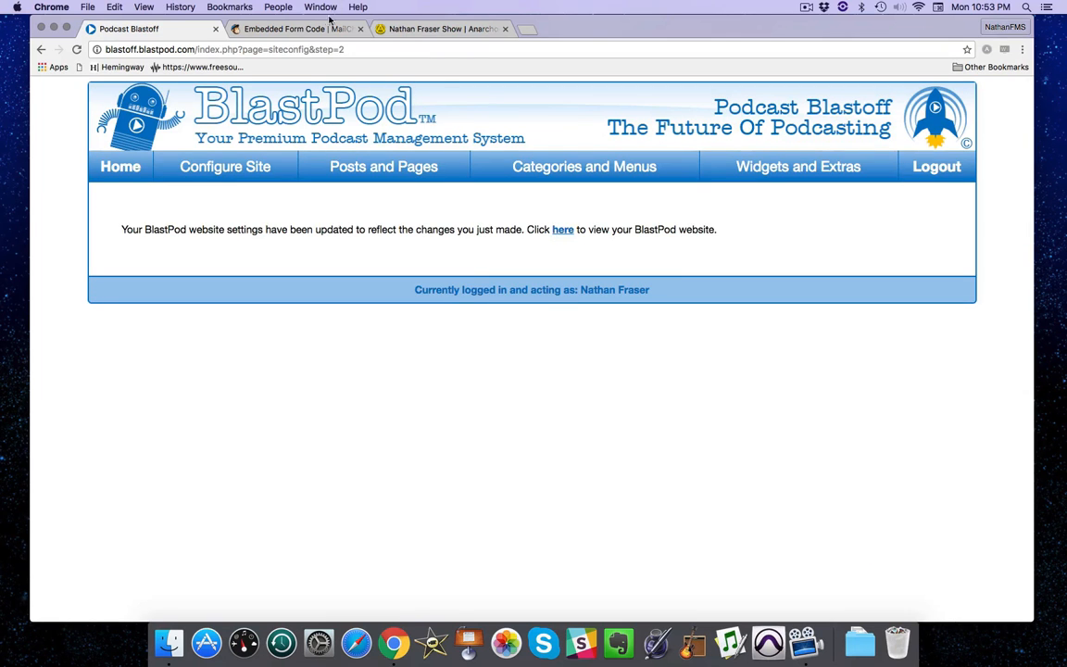
{"action": "left_click", "coordinate": [415, 29]}
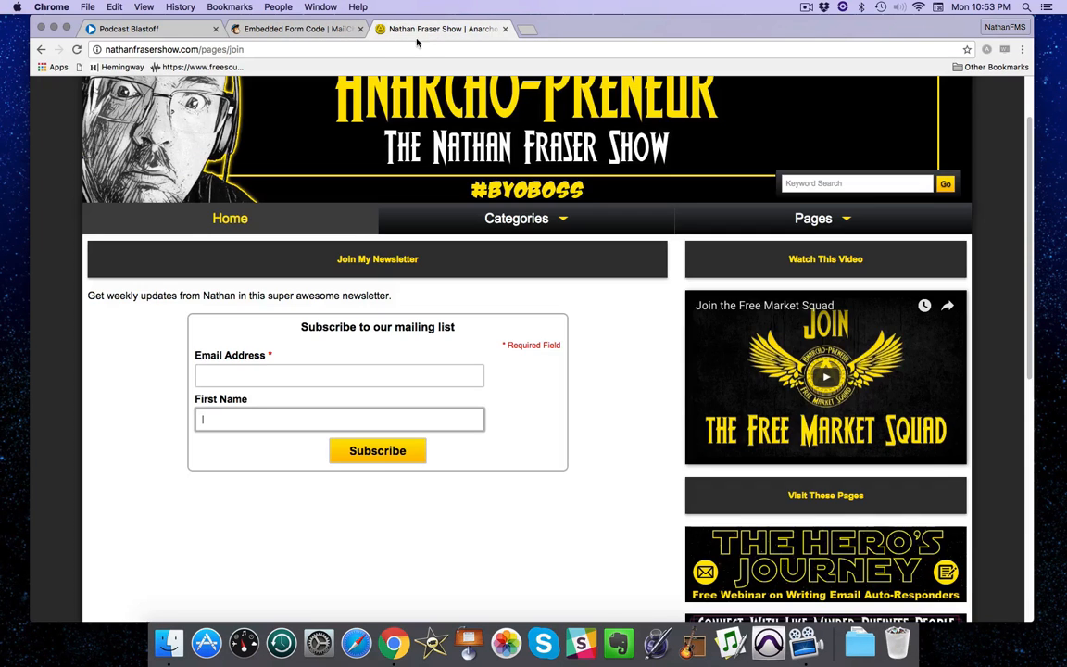
Reload the join page to see the green menu, heading bars and Subscribe button.
{"action": "left_click", "coordinate": [76, 49]}
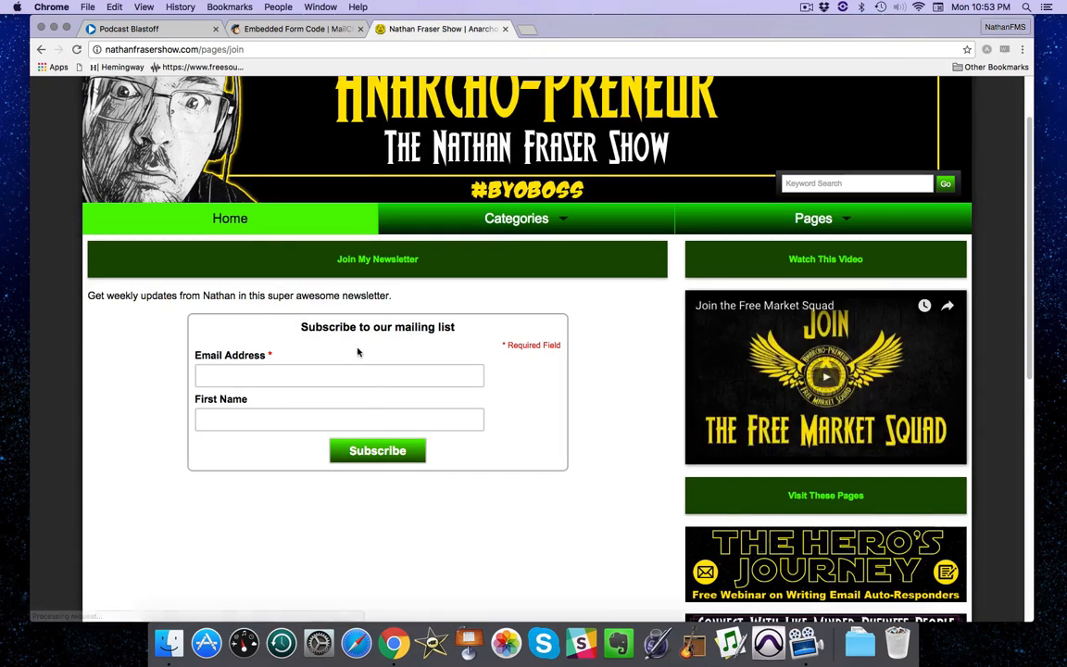